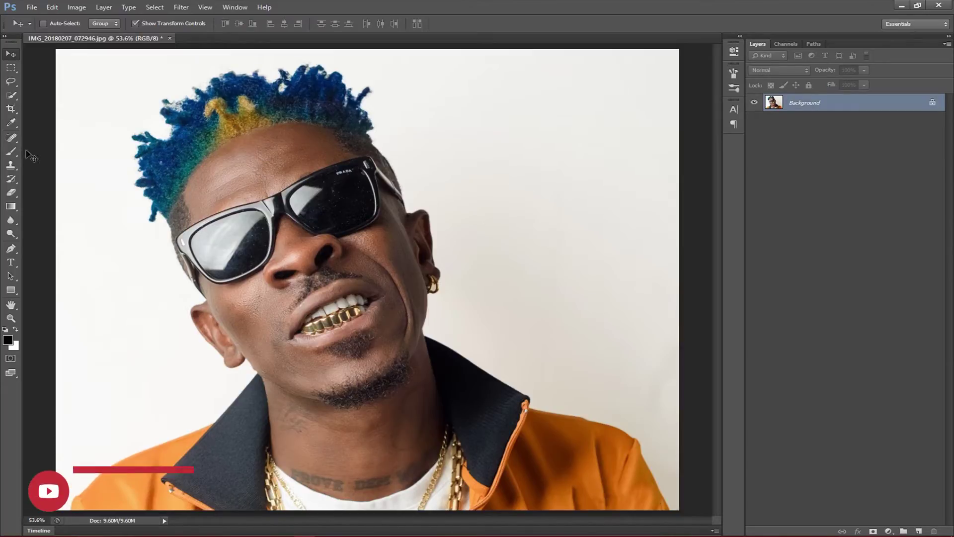
Quick-select the white background on both sides of the man.
{"action": "left_click", "coordinate": [10, 96]}
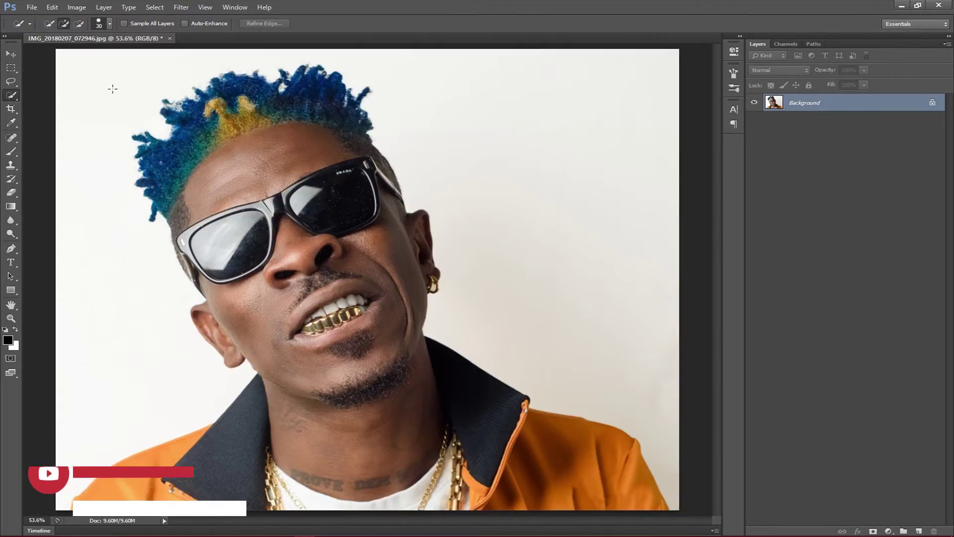
{"action": "mouse_move", "coordinate": [114, 86]}
{"action": "left_mouse_down"}
{"action": "mouse_move", "coordinate": [75, 113]}
{"action": "mouse_move", "coordinate": [90, 225]}
{"action": "mouse_move", "coordinate": [125, 325]}
{"action": "left_mouse_up"}
{"action": "mouse_move", "coordinate": [418, 117]}
{"action": "left_mouse_down"}
{"action": "mouse_move", "coordinate": [577, 225]}
{"action": "mouse_move", "coordinate": [569, 206]}
{"action": "left_mouse_up"}
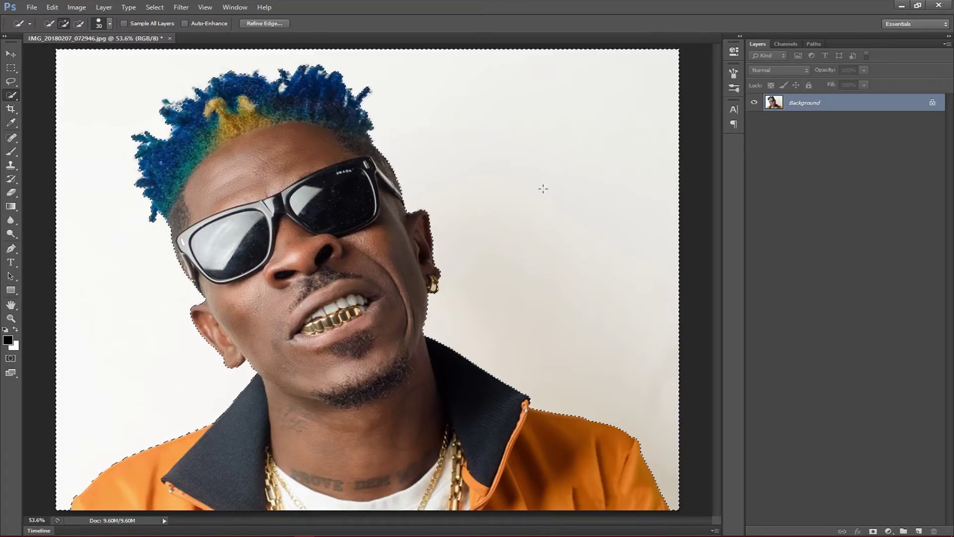
Add a layer mask, invert it with Ctrl+I, and apply it to Layer 0.
{"action": "left_click", "coordinate": [873, 531], "text": "alt"}
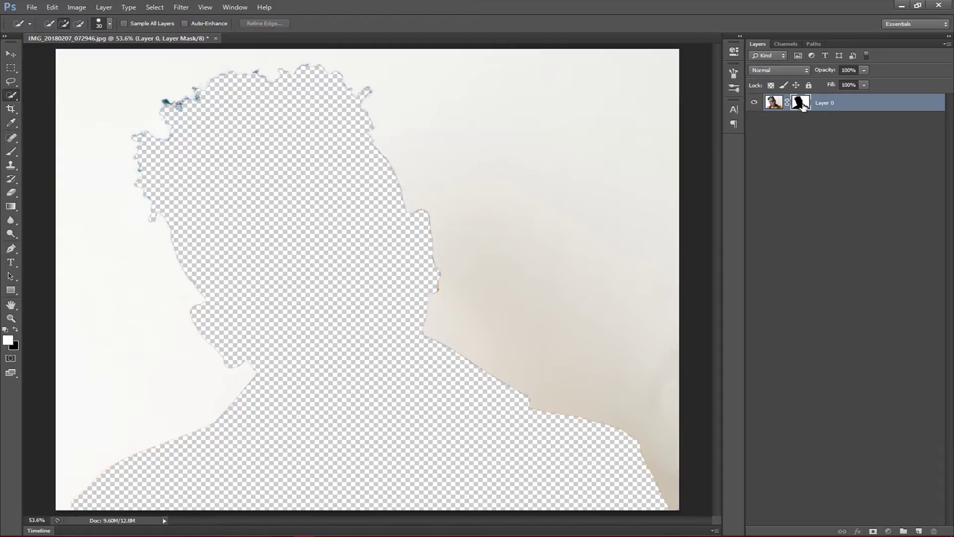
{"action": "left_click", "coordinate": [778, 102]}
{"action": "left_click", "coordinate": [801, 103]}
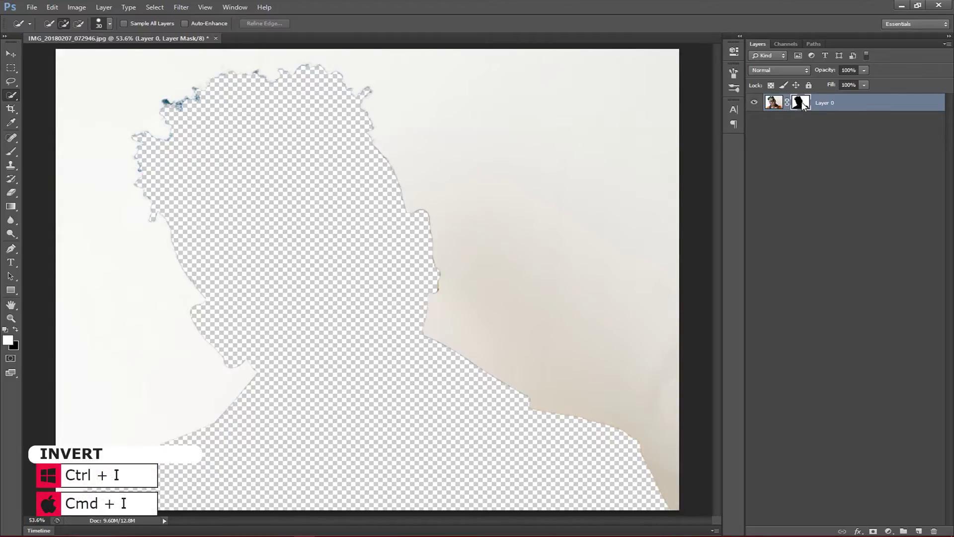
{"action": "key", "text": "ctrl+i"}
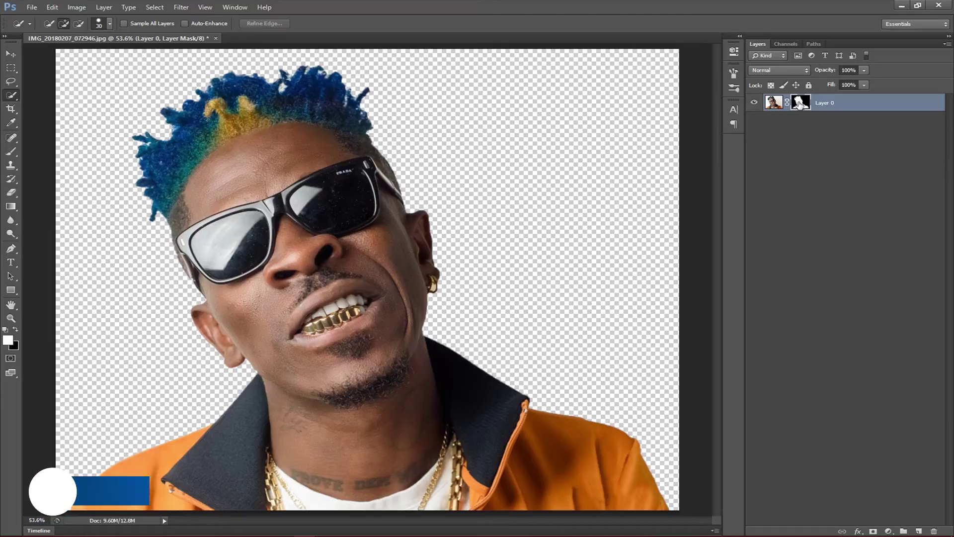
{"action": "right_click", "coordinate": [799, 102]}
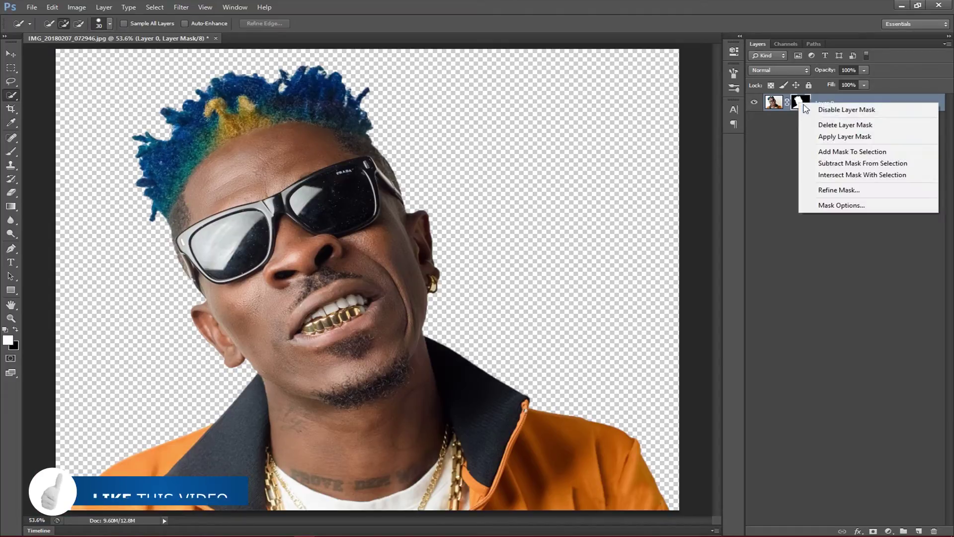
{"action": "left_click", "coordinate": [842, 137]}
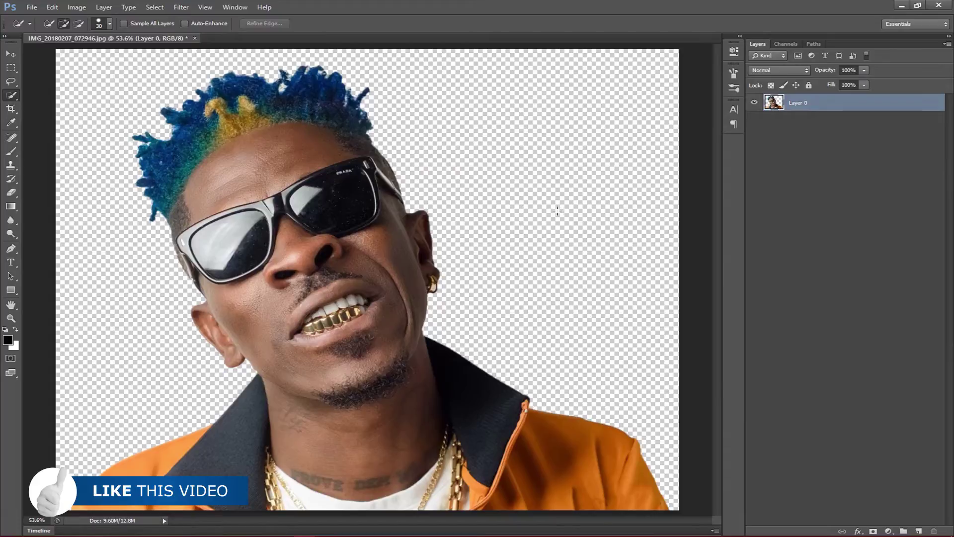
{"action": "key", "text": "v"}
{"action": "mouse_move", "coordinate": [341, 228]}
{"action": "left_mouse_down"}
{"action": "mouse_move", "coordinate": [369, 211]}
{"action": "mouse_move", "coordinate": [381, 224]}
{"action": "mouse_move", "coordinate": [354, 207]}
{"action": "mouse_move", "coordinate": [341, 228]}
{"action": "left_mouse_up"}
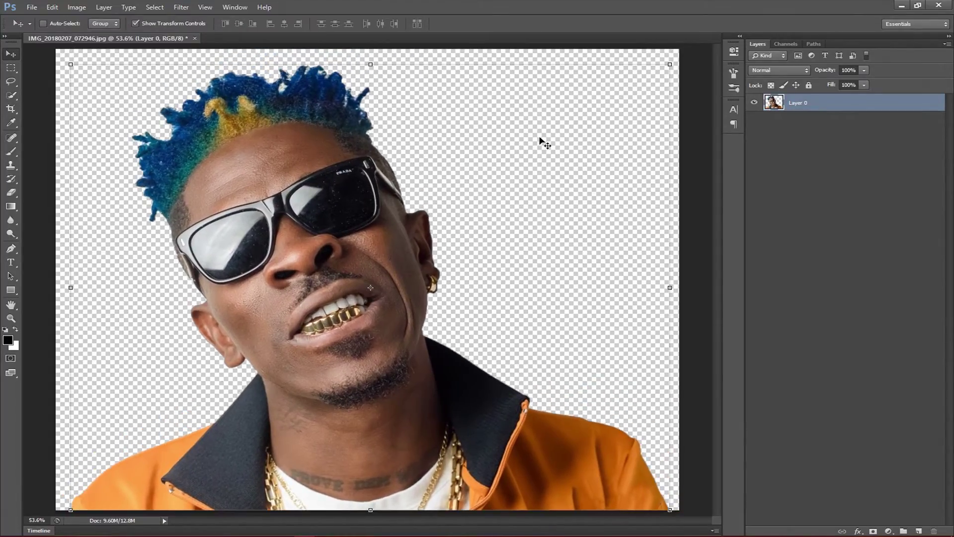
{"action": "key", "text": "z"}
{"action": "left_click", "coordinate": [307, 363]}
{"action": "scroll", "coordinate": [311, 362], "scroll_direction": "up", "scroll_amount": 2}
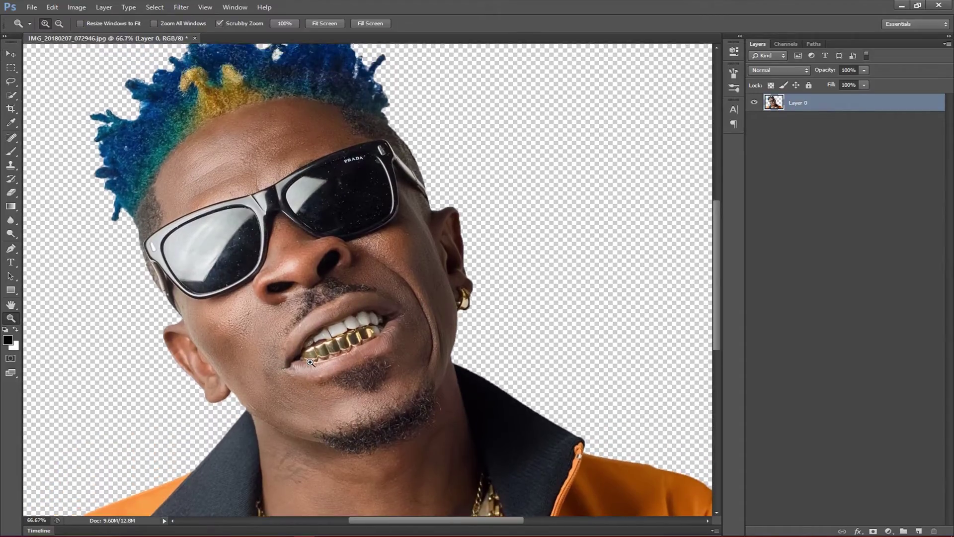
{"action": "left_click", "coordinate": [326, 23]}
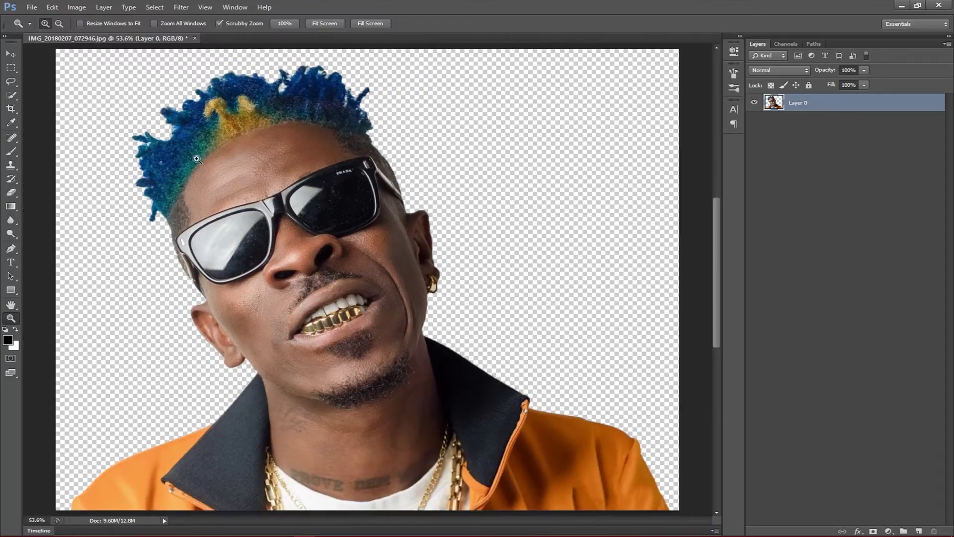
{"action": "left_click_drag", "start_coordinate": [141, 229], "coordinate": [313, 111]}
{"action": "left_click", "coordinate": [326, 24]}
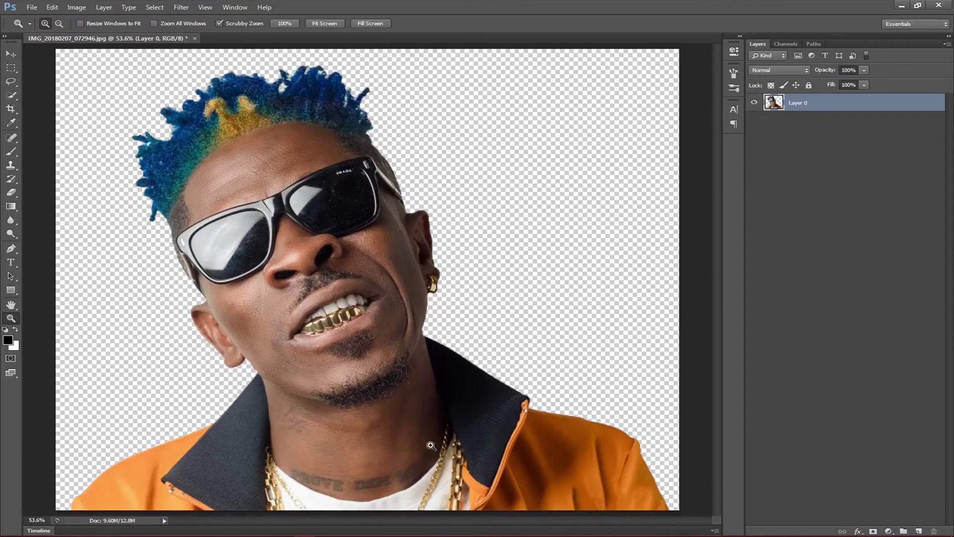
{"action": "left_click", "coordinate": [310, 336]}
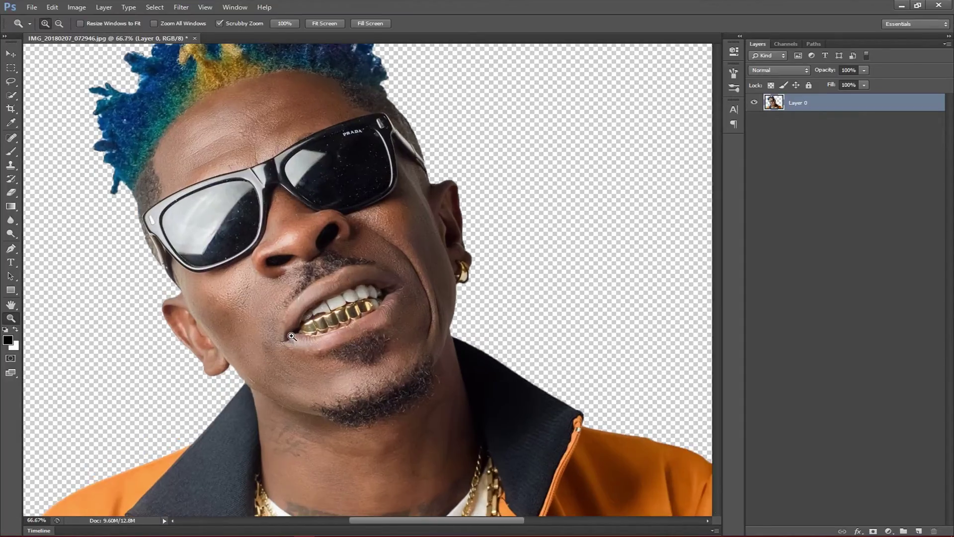
{"action": "left_click", "coordinate": [310, 336]}
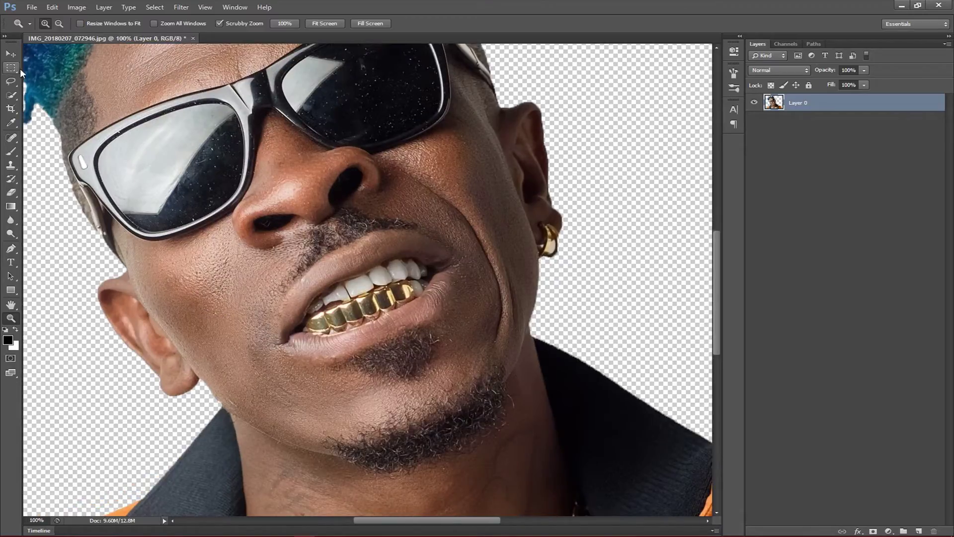
{"action": "left_click", "coordinate": [10, 82]}
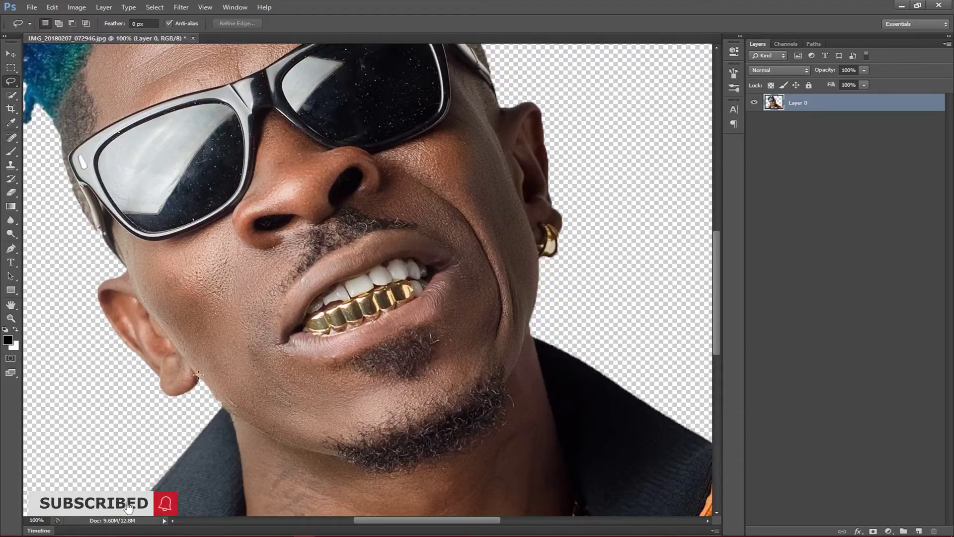
{"action": "left_click_drag", "start_coordinate": [200, 377], "coordinate": [213, 392]}
{"action": "left_click_drag", "start_coordinate": [309, 449], "coordinate": [330, 454]}
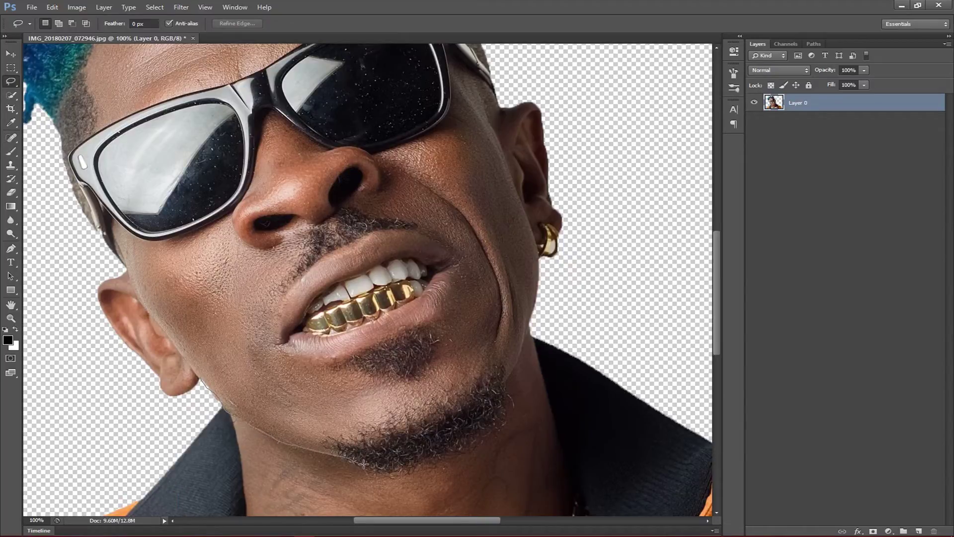
{"action": "left_click_drag", "start_coordinate": [433, 465], "coordinate": [470, 443]}
{"action": "mouse_move", "coordinate": [546, 314]}
{"action": "left_mouse_down"}
{"action": "mouse_move", "coordinate": [628, 116]}
{"action": "mouse_move", "coordinate": [474, 1]}
{"action": "mouse_move", "coordinate": [341, 45]}
{"action": "mouse_move", "coordinate": [122, 86]}
{"action": "left_mouse_up"}
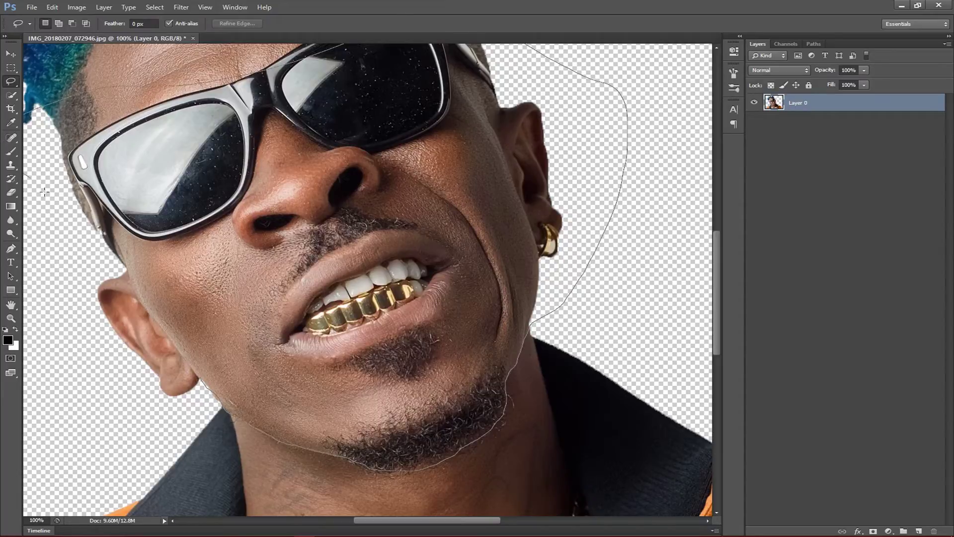
{"action": "left_click_drag", "start_coordinate": [36, 297], "coordinate": [33, 330]}
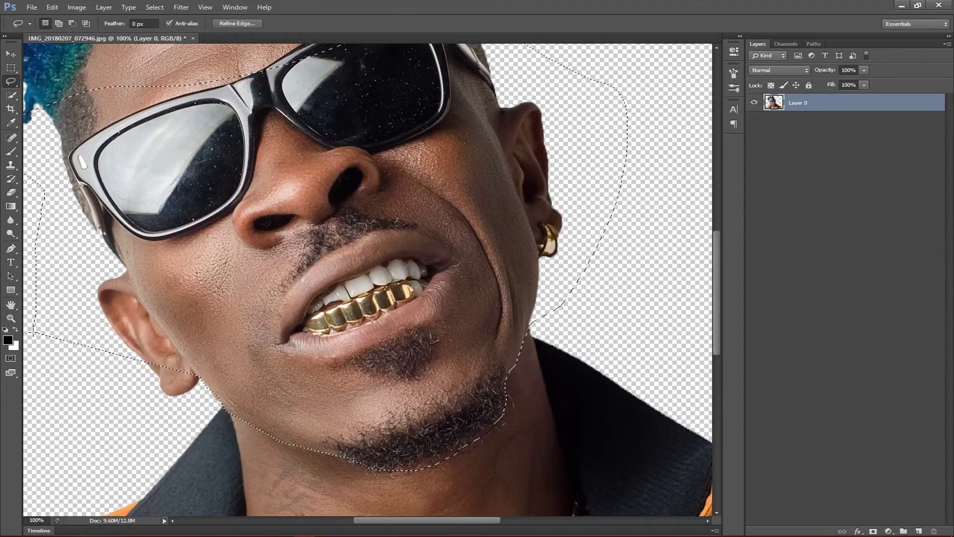
{"action": "left_click", "coordinate": [215, 320]}
{"action": "key", "text": "z"}
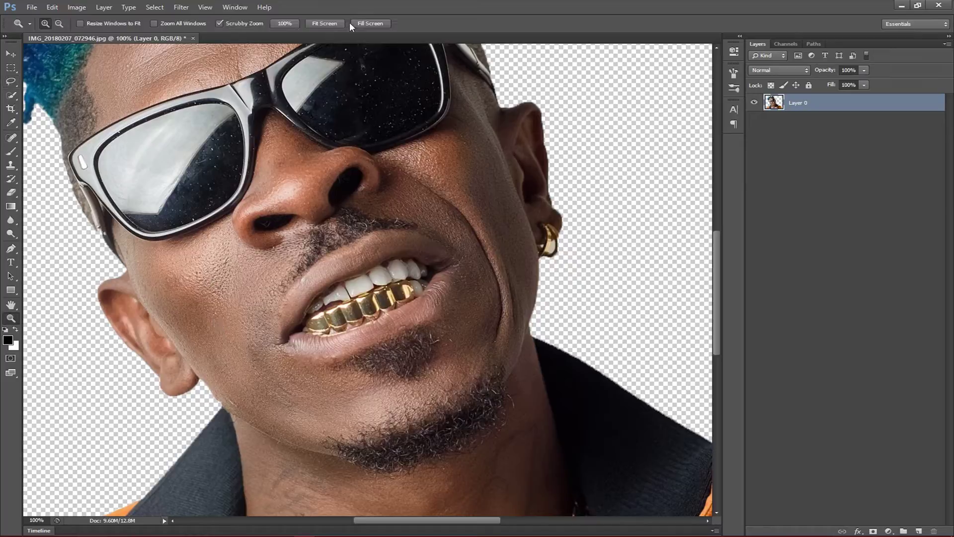
{"action": "left_click", "coordinate": [324, 24]}
{"action": "left_click", "coordinate": [11, 81]}
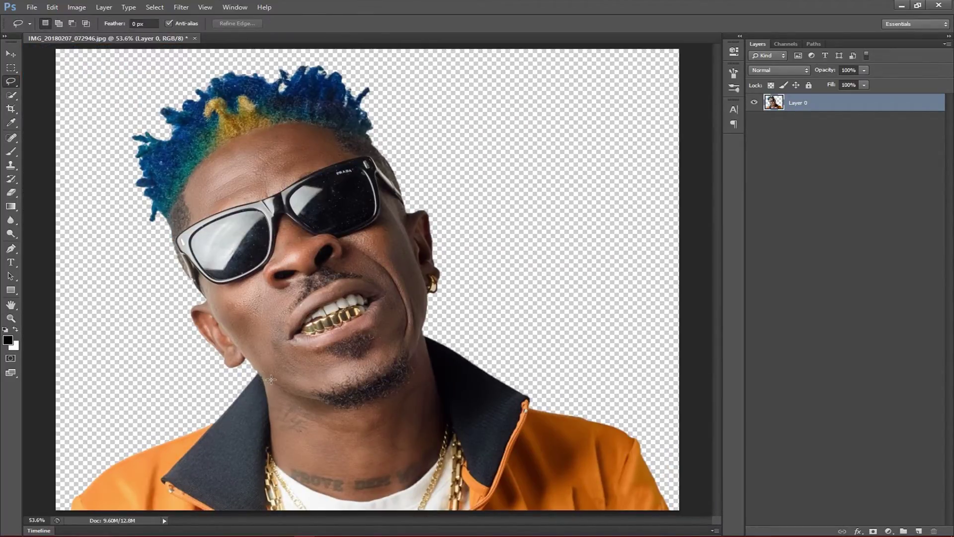
Lasso the head along the jawline and cut it onto its own Layer 1.
{"action": "mouse_move", "coordinate": [304, 396]}
{"action": "left_mouse_down"}
{"action": "mouse_move", "coordinate": [361, 404]}
{"action": "mouse_move", "coordinate": [406, 381]}
{"action": "mouse_move", "coordinate": [425, 325]}
{"action": "mouse_move", "coordinate": [466, 260]}
{"action": "mouse_move", "coordinate": [464, 190]}
{"action": "mouse_move", "coordinate": [415, 97]}
{"action": "mouse_move", "coordinate": [362, 53]}
{"action": "mouse_move", "coordinate": [305, 43]}
{"action": "mouse_move", "coordinate": [152, 64]}
{"action": "mouse_move", "coordinate": [117, 95]}
{"action": "mouse_move", "coordinate": [65, 173]}
{"action": "mouse_move", "coordinate": [71, 315]}
{"action": "mouse_move", "coordinate": [109, 366]}
{"action": "mouse_move", "coordinate": [197, 389]}
{"action": "mouse_move", "coordinate": [238, 379]}
{"action": "left_mouse_up"}
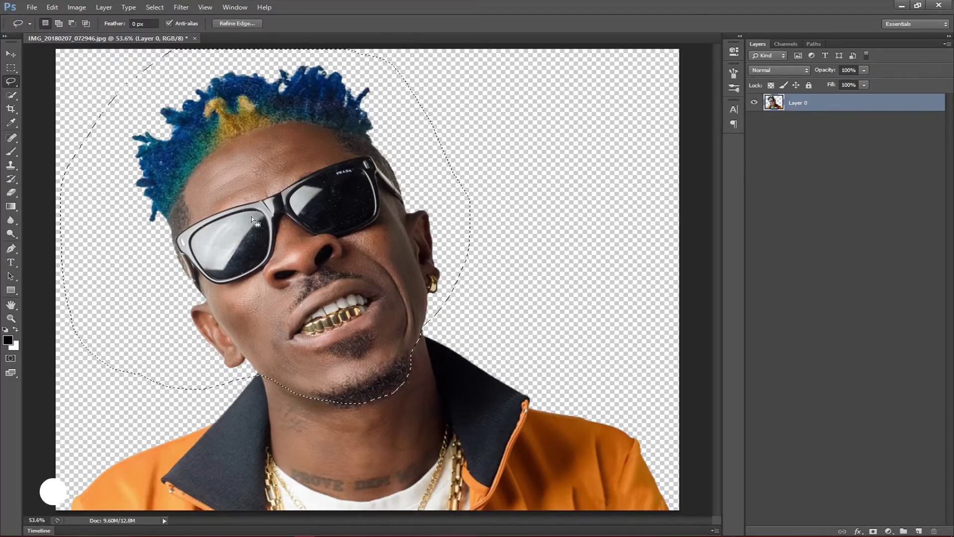
{"action": "right_click", "coordinate": [293, 188]}
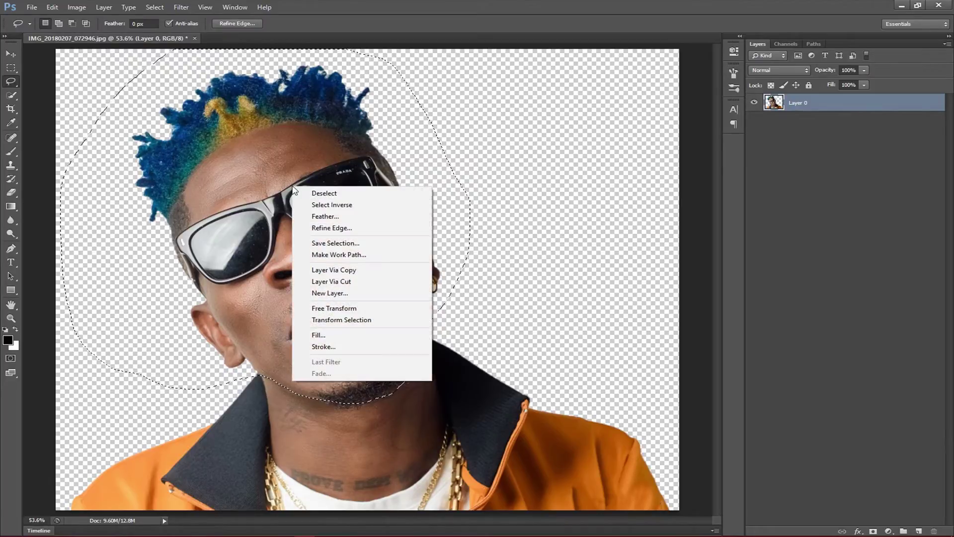
{"action": "left_click", "coordinate": [323, 281]}
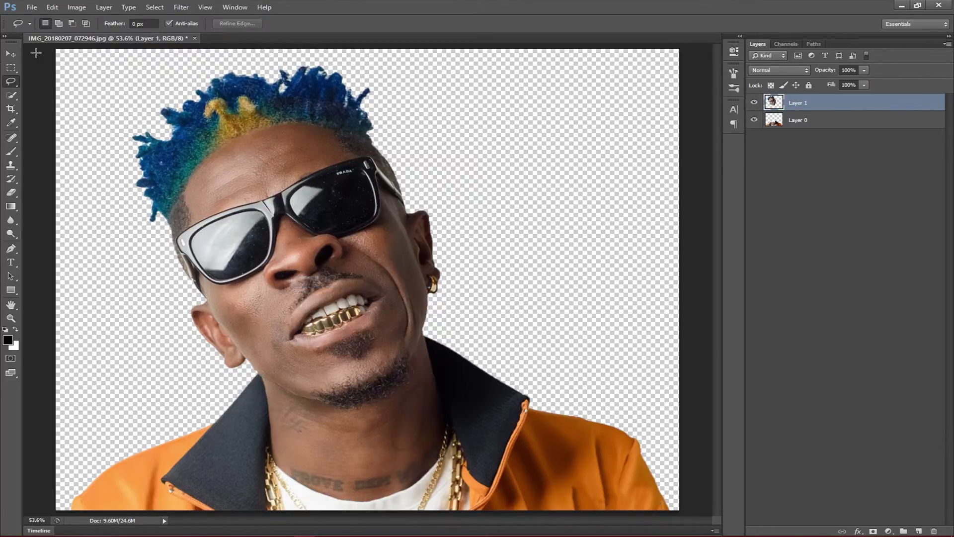
Test-move the head layer, undo the move, and zoom in on the ear.
{"action": "left_click", "coordinate": [10, 53]}
{"action": "mouse_move", "coordinate": [305, 189]}
{"action": "left_mouse_down"}
{"action": "mouse_move", "coordinate": [315, 169]}
{"action": "mouse_move", "coordinate": [308, 184]}
{"action": "mouse_move", "coordinate": [290, 178]}
{"action": "left_mouse_up"}
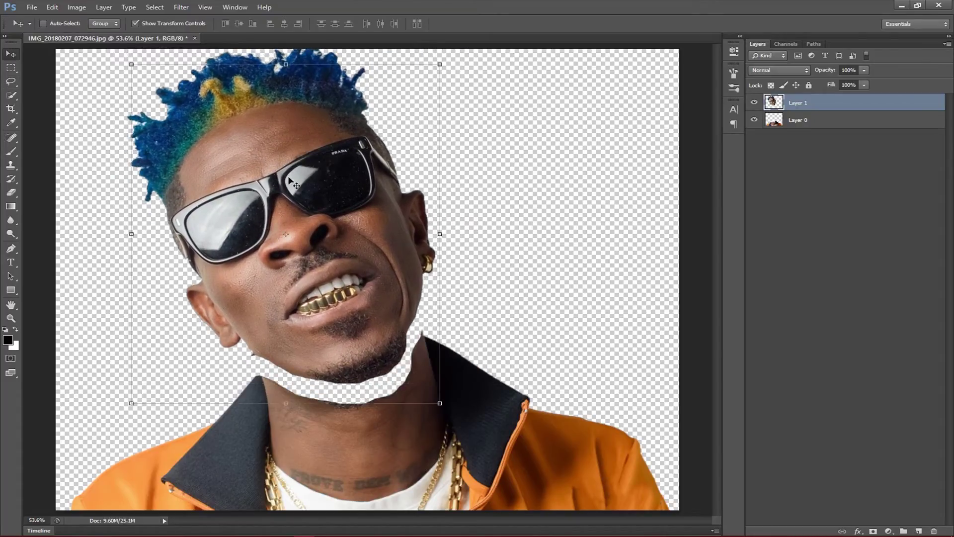
{"action": "key", "text": "ctrl+z"}
{"action": "key", "text": "z"}
{"action": "left_click_drag", "start_coordinate": [220, 337], "coordinate": [253, 338]}
{"action": "left_click", "coordinate": [200, 344]}
{"action": "key", "text": "l"}
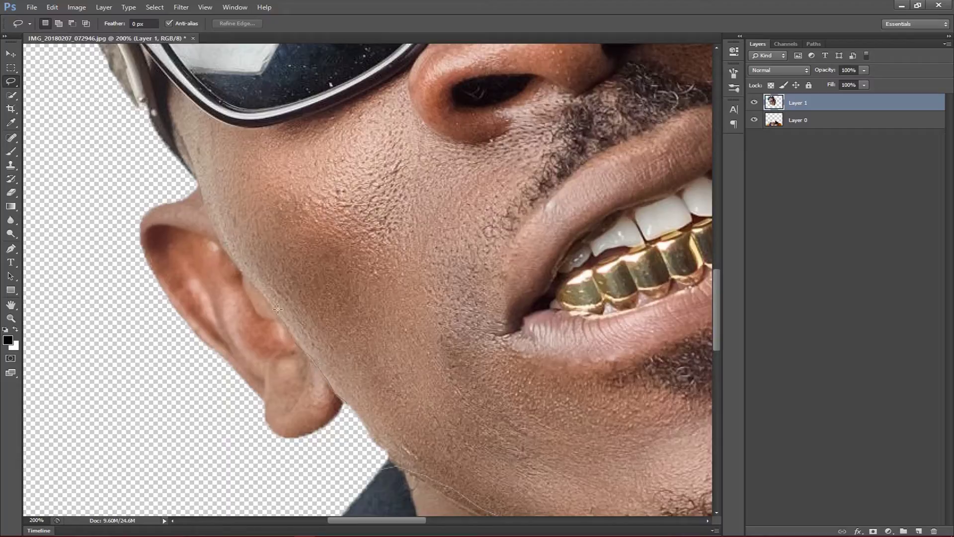
Lasso the ear and cut it onto its own Layer 2.
{"action": "mouse_move", "coordinate": [195, 176]}
{"action": "left_mouse_down"}
{"action": "mouse_move", "coordinate": [176, 174]}
{"action": "mouse_move", "coordinate": [81, 298]}
{"action": "mouse_move", "coordinate": [258, 480]}
{"action": "mouse_move", "coordinate": [359, 470]}
{"action": "left_mouse_up"}
{"action": "right_click", "coordinate": [229, 323]}
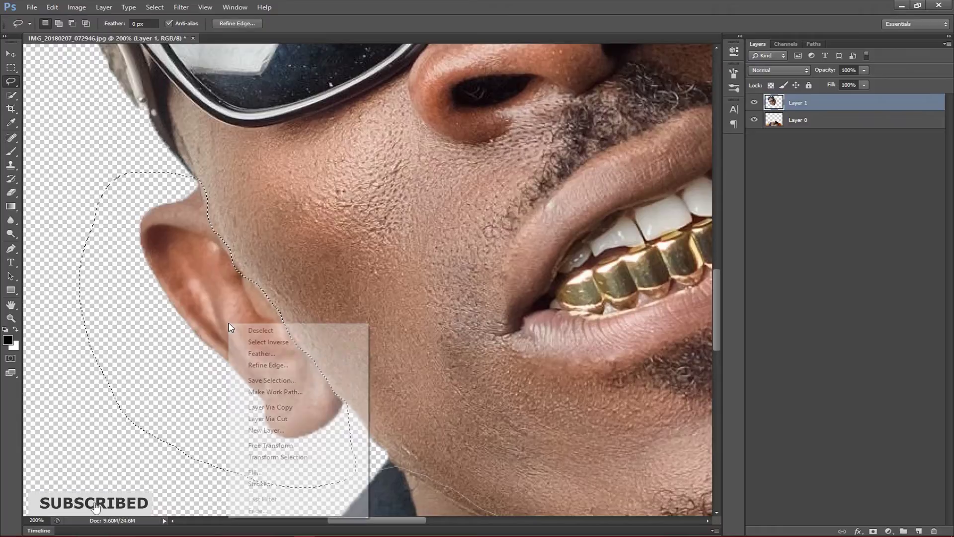
{"action": "left_click", "coordinate": [271, 418]}
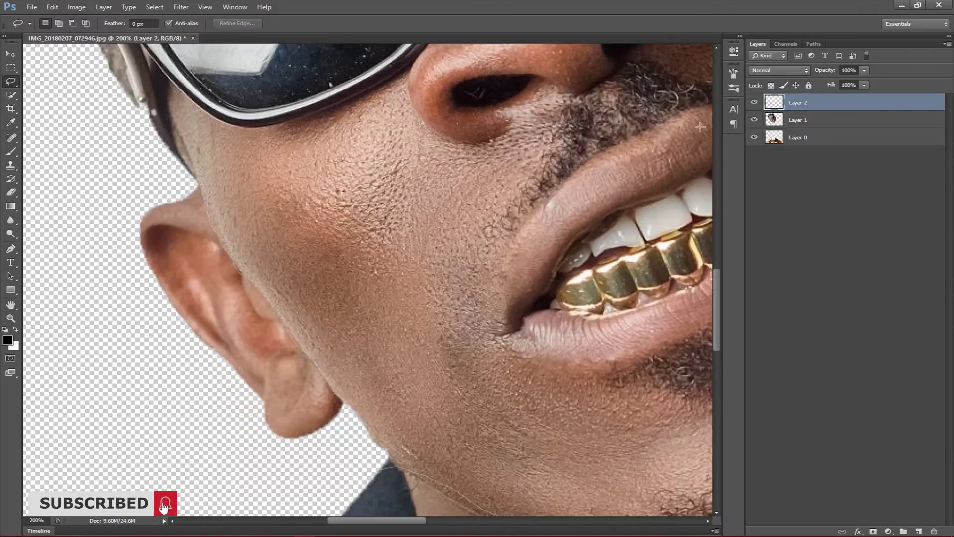
Rename Layer 2 to RIGHT EAR and scroll toward the other ear.
{"action": "double_click", "coordinate": [802, 105]}
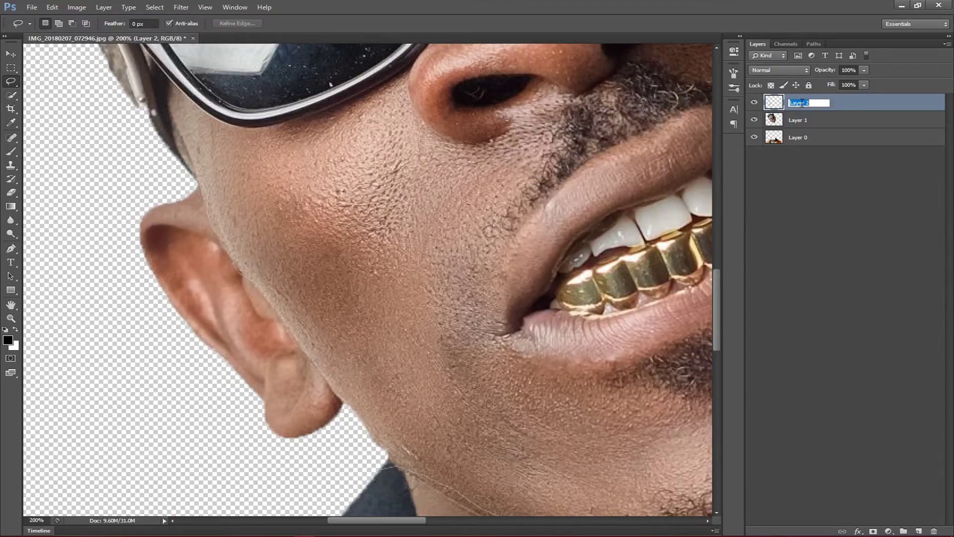
{"action": "type", "text": "le"}
{"action": "key", "text": "Return"}
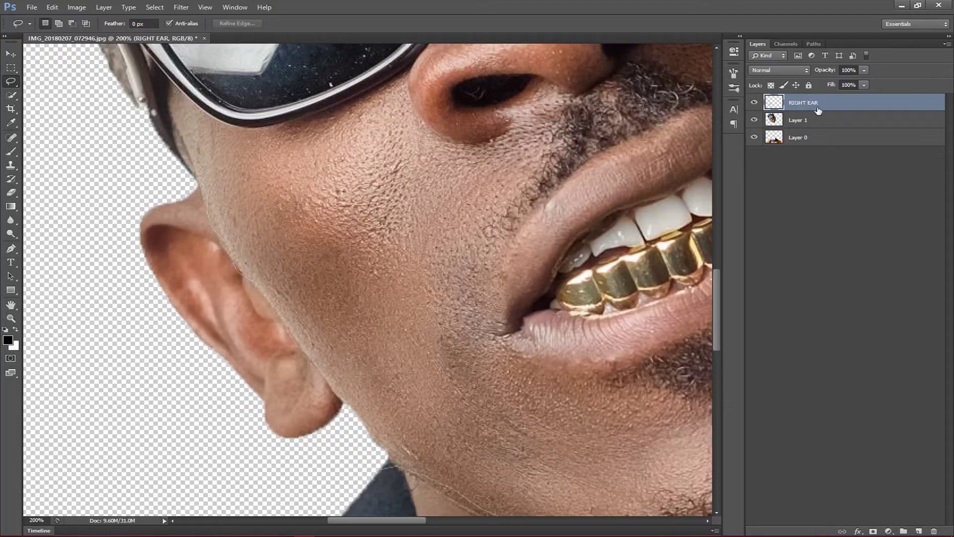
{"action": "left_click_drag", "start_coordinate": [392, 519], "coordinate": [482, 517]}
{"action": "scroll", "coordinate": [495, 223], "scroll_direction": "up", "scroll_amount": 10}
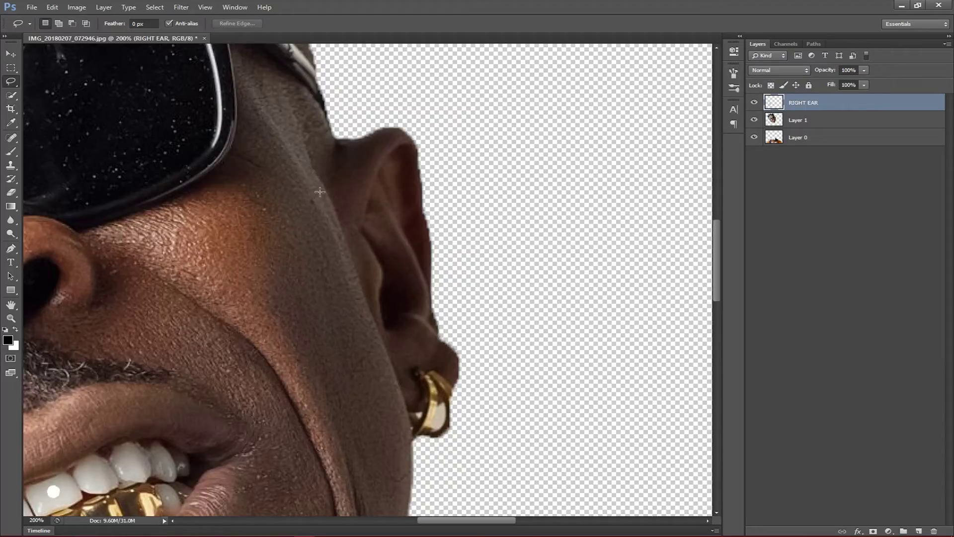
Lasso the second ear and copy it onto a new layer above Layer 1.
{"action": "left_click", "coordinate": [771, 120]}
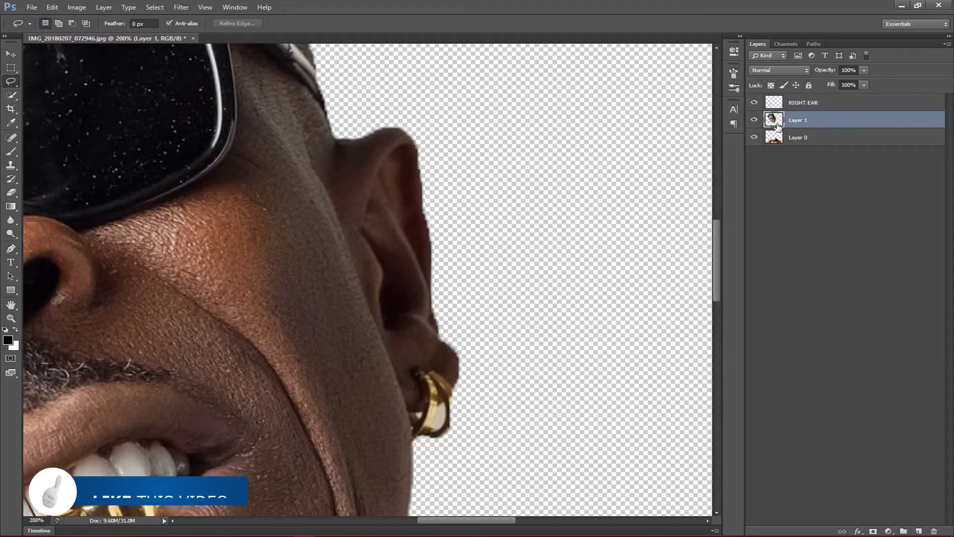
{"action": "left_click", "coordinate": [754, 121]}
{"action": "left_click", "coordinate": [755, 120]}
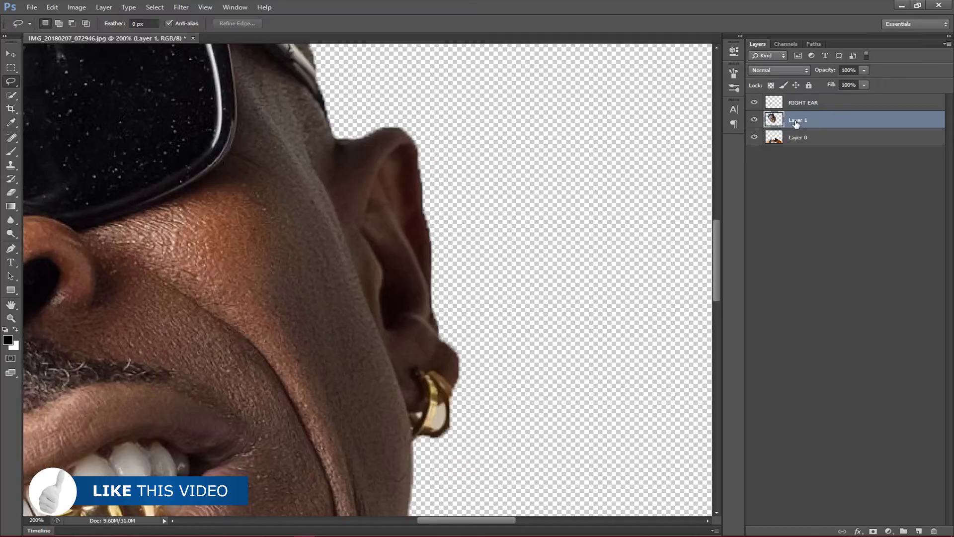
{"action": "mouse_move", "coordinate": [335, 141]}
{"action": "left_mouse_down"}
{"action": "mouse_move", "coordinate": [330, 211]}
{"action": "mouse_move", "coordinate": [409, 422]}
{"action": "left_mouse_up"}
{"action": "mouse_move", "coordinate": [526, 446]}
{"action": "left_mouse_down"}
{"action": "mouse_move", "coordinate": [546, 117]}
{"action": "mouse_move", "coordinate": [365, 79]}
{"action": "mouse_move", "coordinate": [350, 101]}
{"action": "left_mouse_up"}
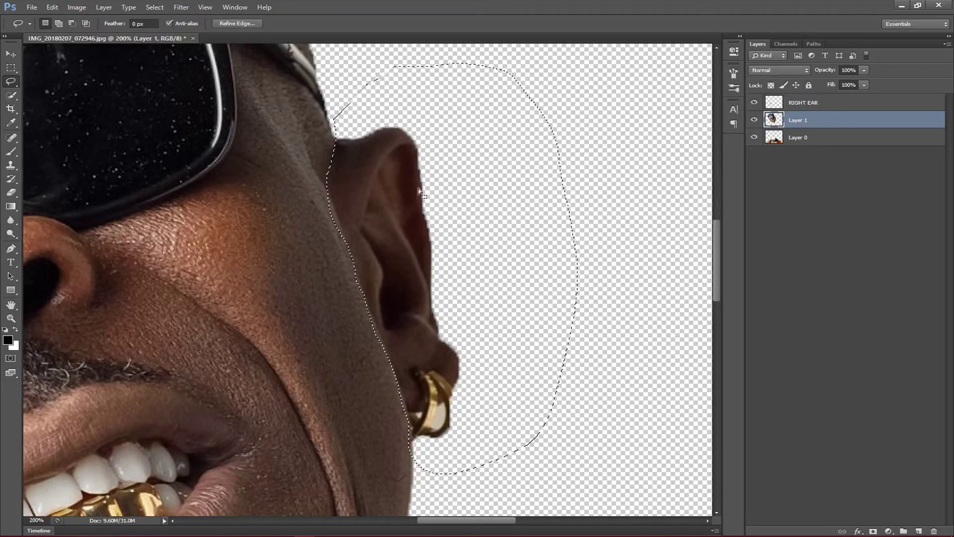
{"action": "right_click", "coordinate": [386, 175]}
{"action": "left_click", "coordinate": [443, 273]}
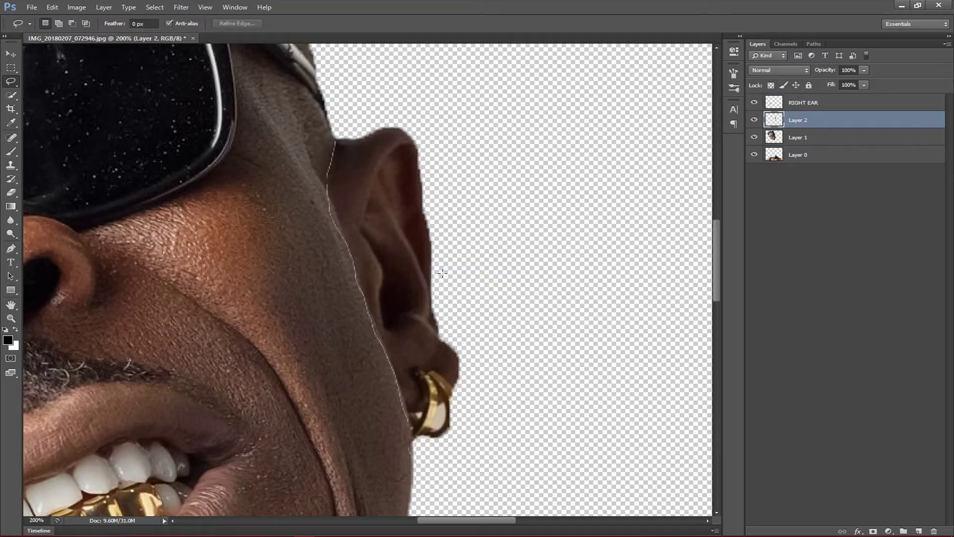
Rename the layers LEFT EAR, HEAD and BODY.
{"action": "left_click", "coordinate": [754, 120]}
{"action": "left_click", "coordinate": [754, 120]}
{"action": "double_click", "coordinate": [798, 120]}
{"action": "type", "text": "LEFT EAR"}
{"action": "key", "text": "Return"}
{"action": "double_click", "coordinate": [798, 137]}
{"action": "type", "text": "HEAD"}
{"action": "key", "text": "Return"}
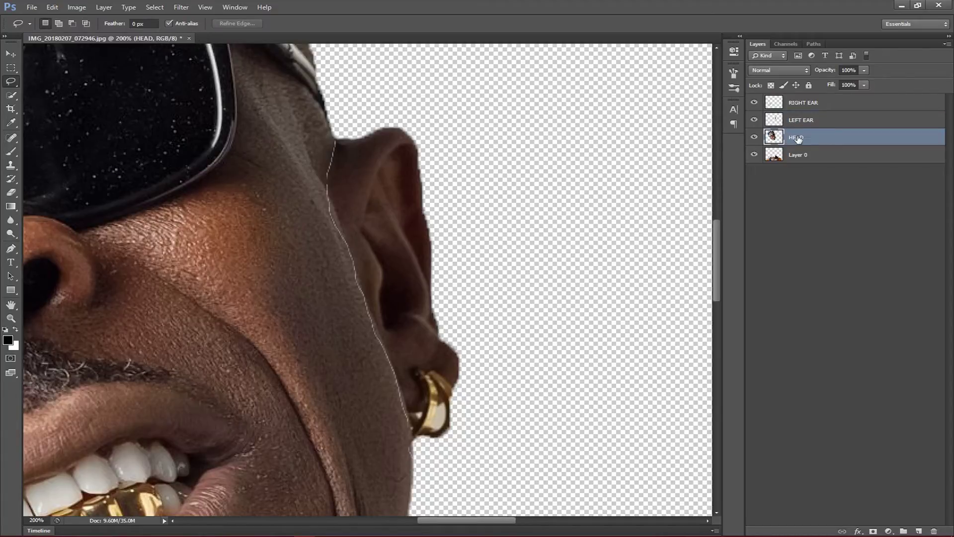
{"action": "double_click", "coordinate": [798, 155]}
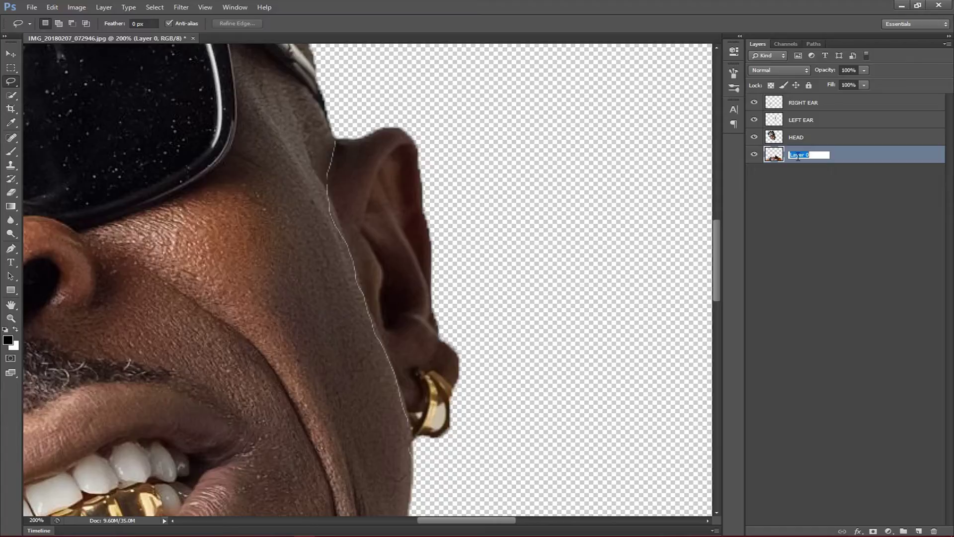
{"action": "type", "text": "BODY"}
{"action": "key", "text": "Return"}
Fit the image in the window, check each layer's visibility, and select HEAD.
{"action": "left_click", "coordinate": [11, 318]}
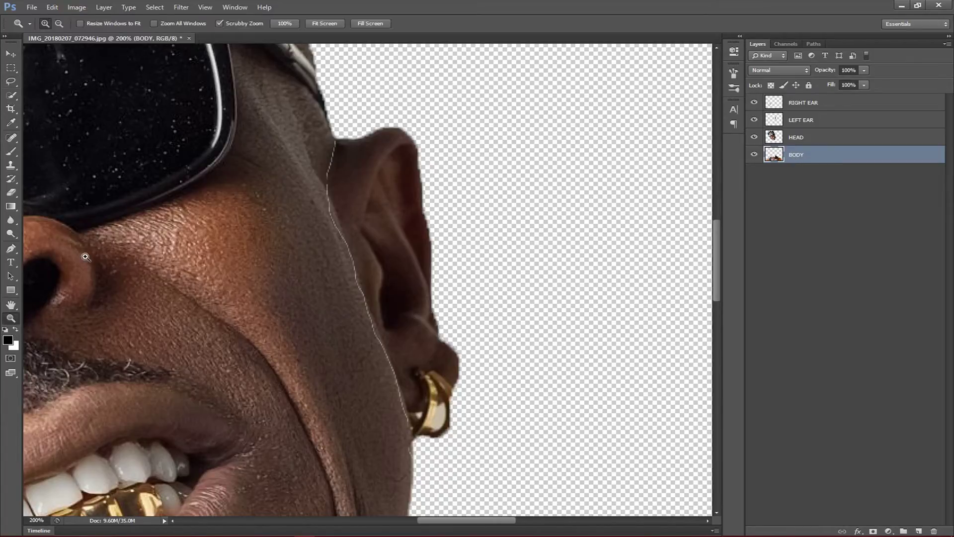
{"action": "key", "text": "ctrl+0"}
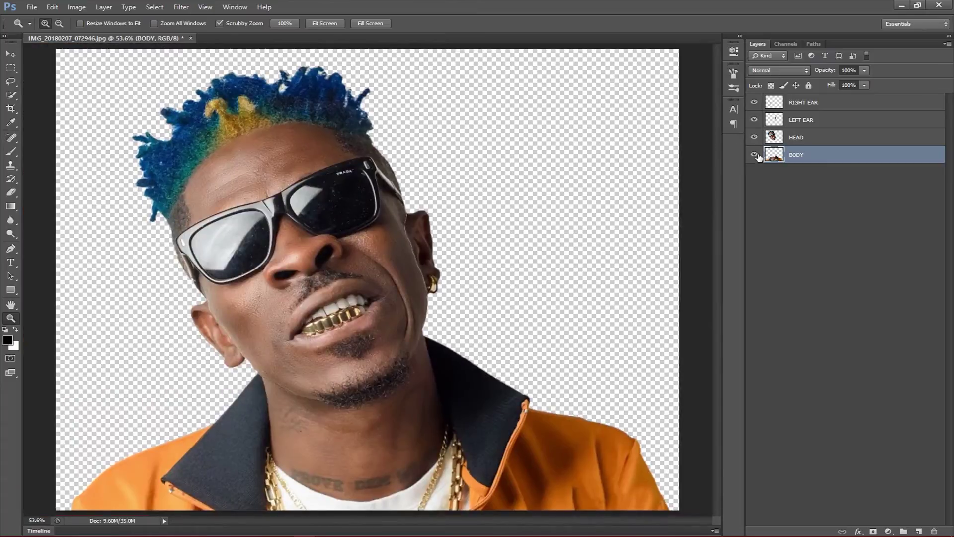
{"action": "left_click", "coordinate": [755, 155]}
{"action": "left_click", "coordinate": [754, 138]}
{"action": "left_click", "coordinate": [755, 138]}
{"action": "left_click", "coordinate": [755, 103]}
{"action": "left_click", "coordinate": [755, 102]}
{"action": "left_click", "coordinate": [755, 103]}
{"action": "left_click", "coordinate": [755, 102]}
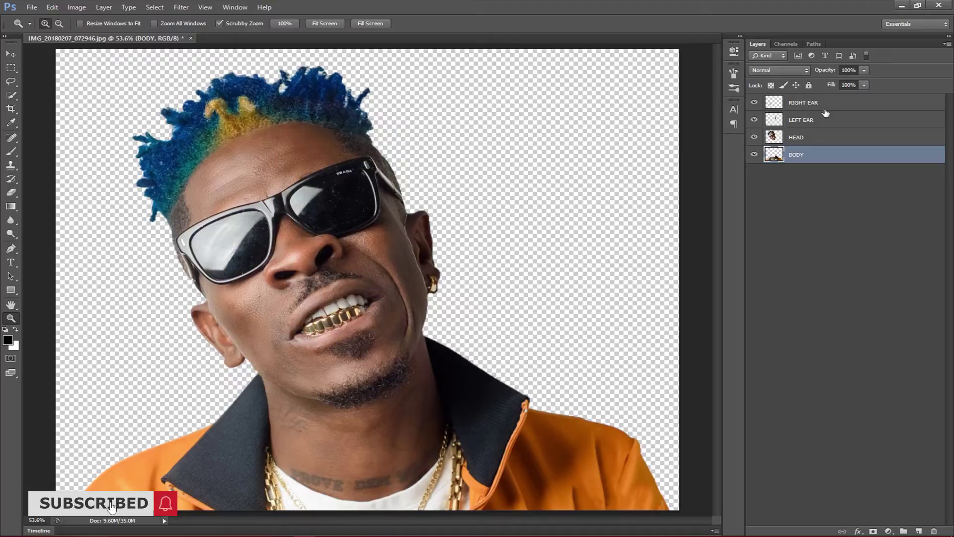
{"action": "left_click", "coordinate": [800, 139]}
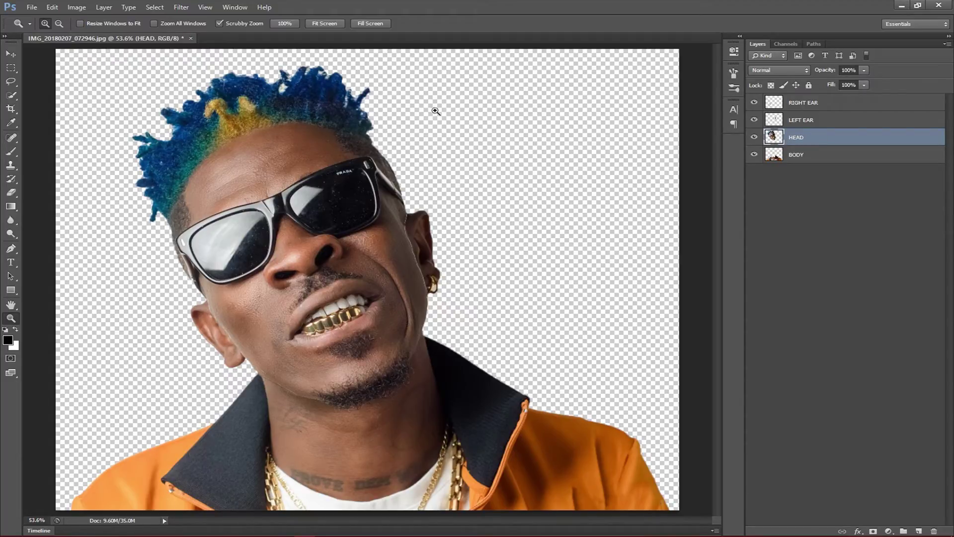
{"action": "left_click", "coordinate": [180, 8]}
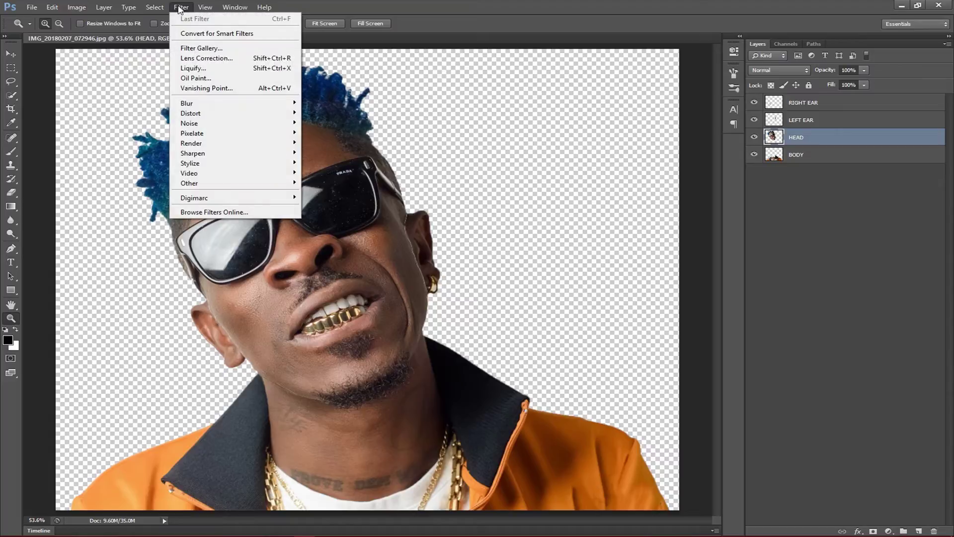
In Liquify, Forward Warp the jawline, chin and right cheek edges slightly inward.
{"action": "left_click", "coordinate": [182, 68]}
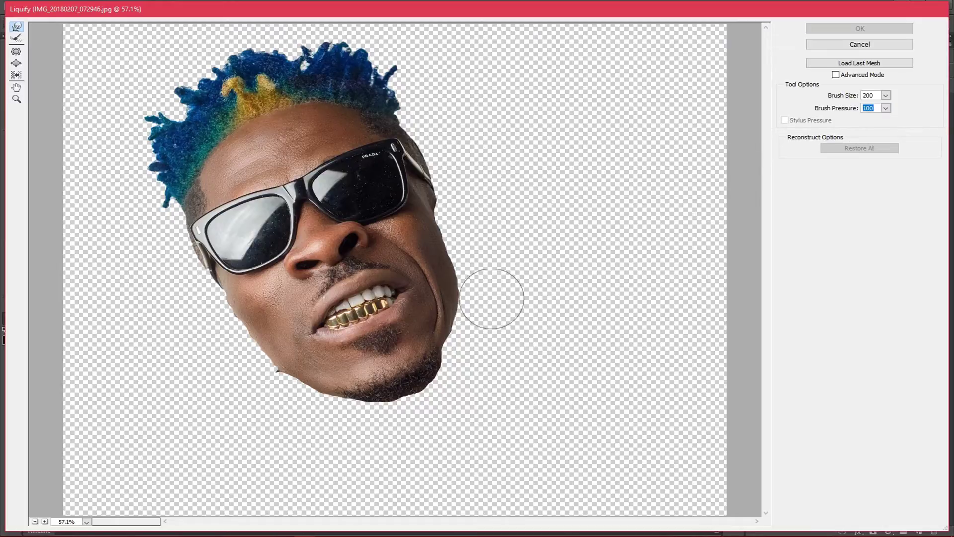
{"action": "mouse_move", "coordinate": [479, 298]}
{"action": "left_mouse_down"}
{"action": "mouse_move", "coordinate": [457, 300]}
{"action": "mouse_move", "coordinate": [469, 281]}
{"action": "mouse_move", "coordinate": [468, 300]}
{"action": "mouse_move", "coordinate": [494, 304]}
{"action": "left_mouse_up"}
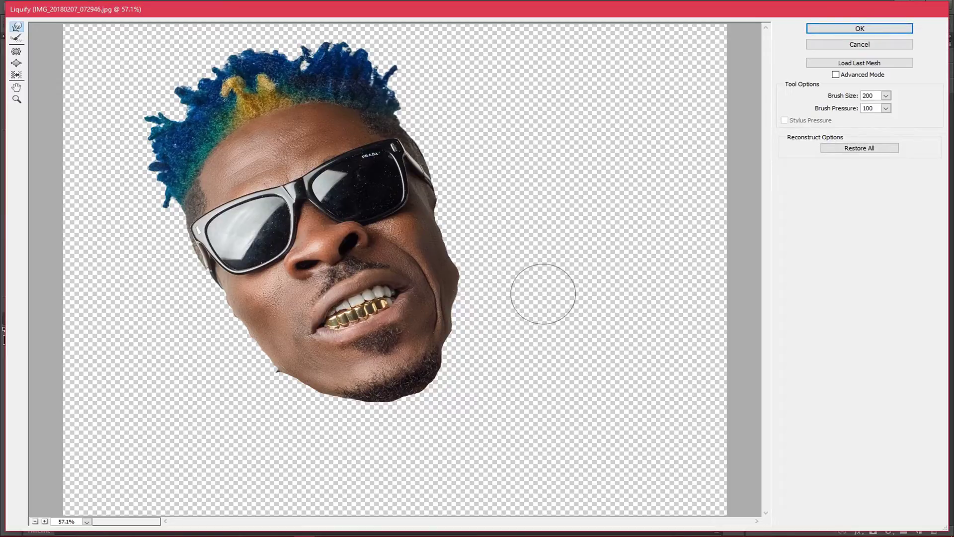
{"action": "key", "text": "ctrl+z"}
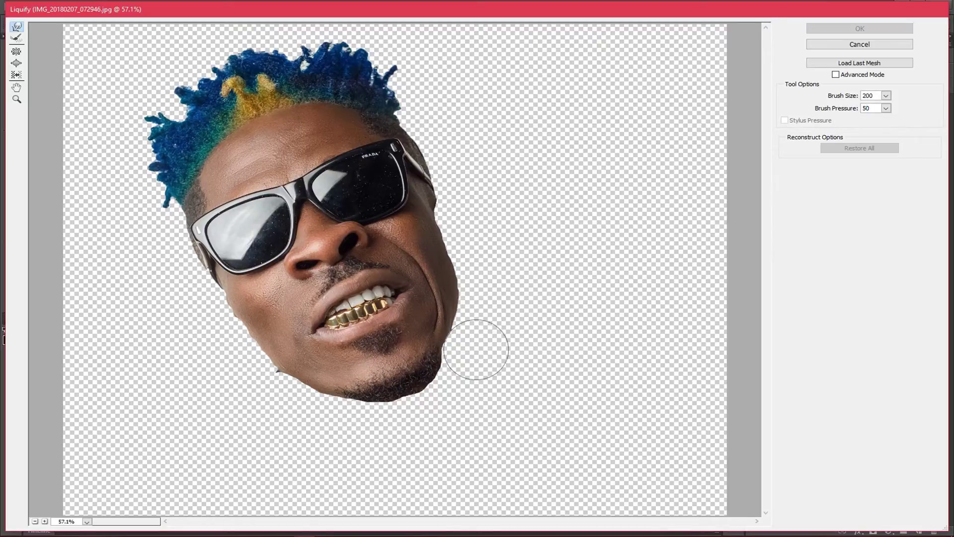
{"action": "left_click_drag", "start_coordinate": [309, 398], "coordinate": [271, 394]}
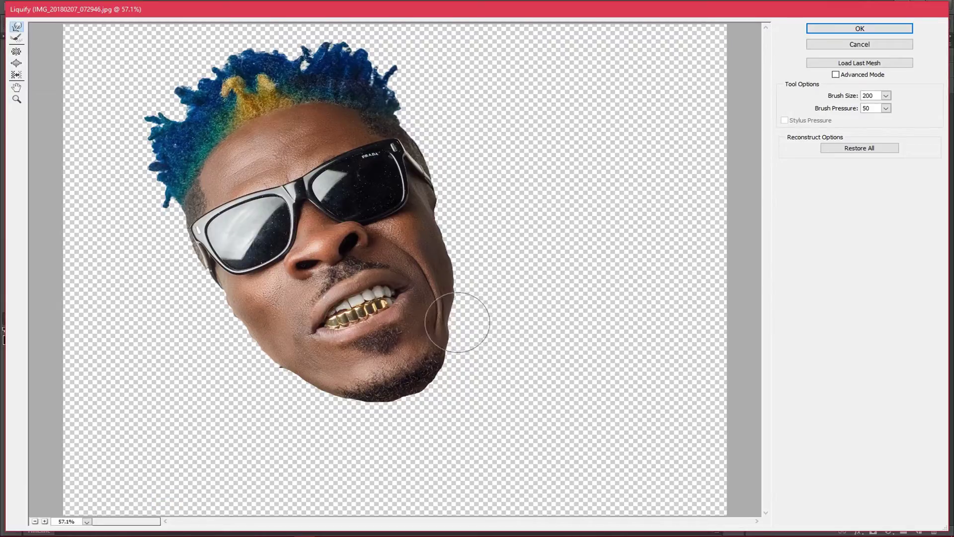
{"action": "left_click_drag", "start_coordinate": [457, 297], "coordinate": [464, 351]}
{"action": "mouse_move", "coordinate": [286, 394]}
{"action": "left_mouse_down"}
{"action": "mouse_move", "coordinate": [274, 385]}
{"action": "mouse_move", "coordinate": [283, 379]}
{"action": "mouse_move", "coordinate": [324, 406]}
{"action": "mouse_move", "coordinate": [247, 369]}
{"action": "mouse_move", "coordinate": [247, 347]}
{"action": "mouse_move", "coordinate": [263, 373]}
{"action": "mouse_move", "coordinate": [281, 371]}
{"action": "left_mouse_up"}
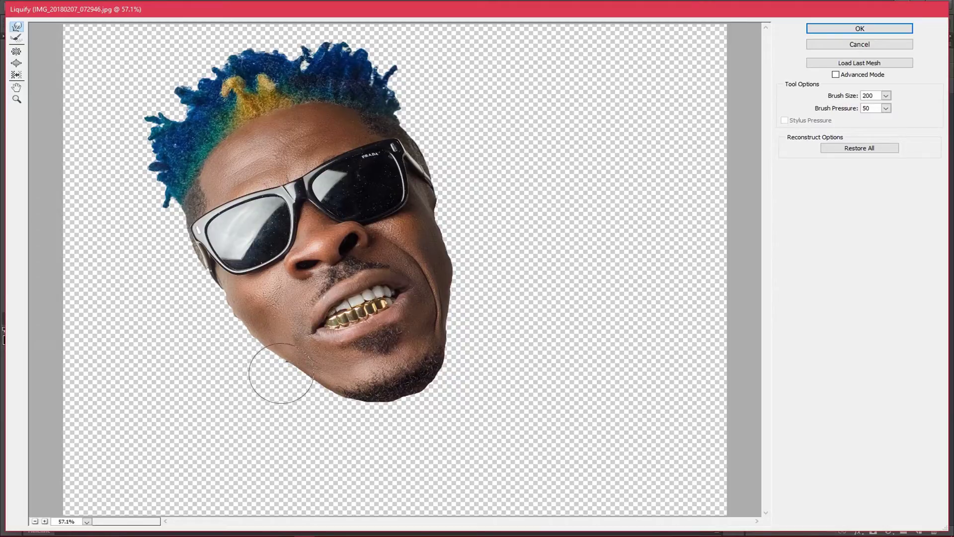
{"action": "mouse_move", "coordinate": [238, 326]}
{"action": "left_mouse_down"}
{"action": "mouse_move", "coordinate": [246, 318]}
{"action": "mouse_move", "coordinate": [237, 301]}
{"action": "mouse_move", "coordinate": [252, 314]}
{"action": "mouse_move", "coordinate": [234, 320]}
{"action": "mouse_move", "coordinate": [249, 334]}
{"action": "left_mouse_up"}
{"action": "mouse_move", "coordinate": [469, 276]}
{"action": "left_mouse_down"}
{"action": "mouse_move", "coordinate": [433, 228]}
{"action": "mouse_move", "coordinate": [435, 249]}
{"action": "mouse_move", "coordinate": [436, 219]}
{"action": "mouse_move", "coordinate": [439, 256]}
{"action": "left_mouse_up"}
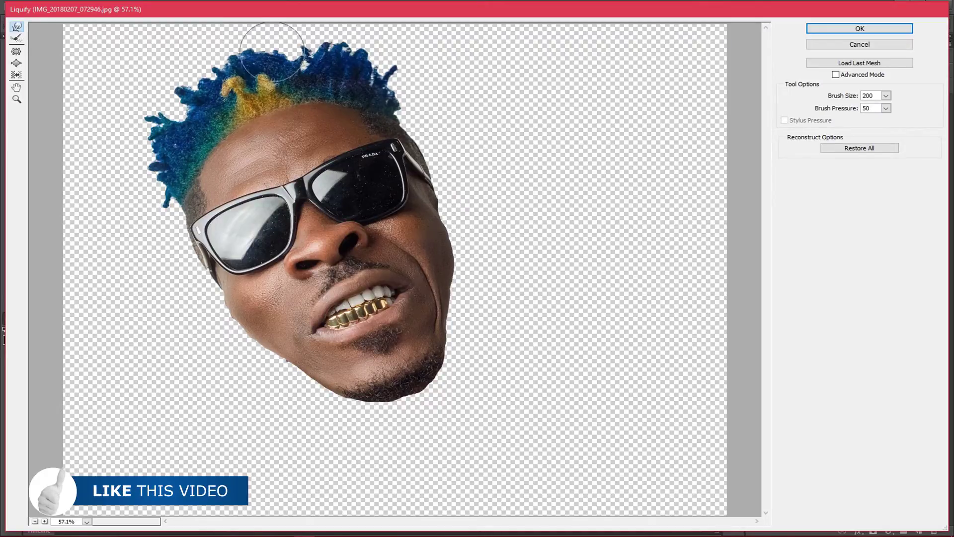
Pick the Pucker tool, raise brush size to 400, then switch to the Bloat tool.
{"action": "left_click", "coordinate": [16, 52]}
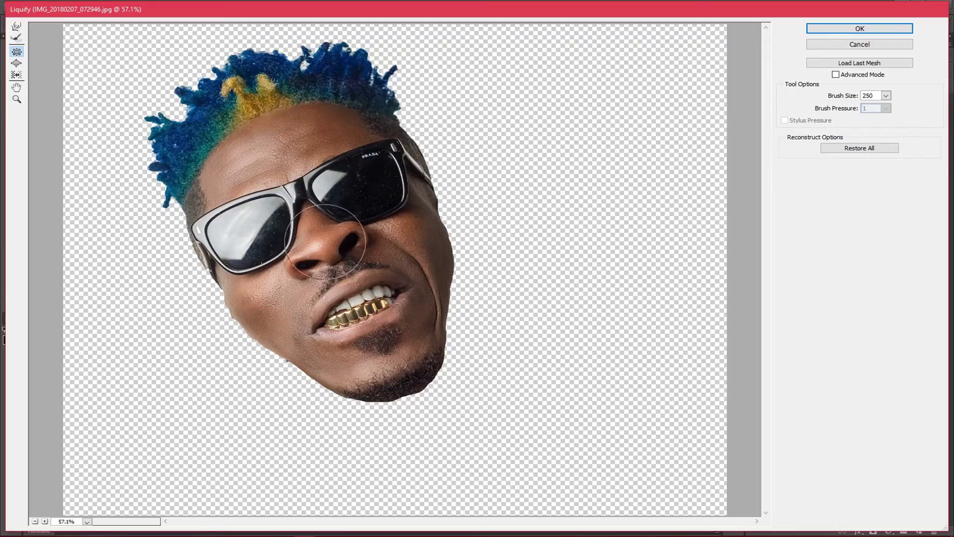
{"action": "key", "text": "bracketright"}
{"action": "key", "text": "bracketright"}
{"action": "key", "text": "bracketright"}
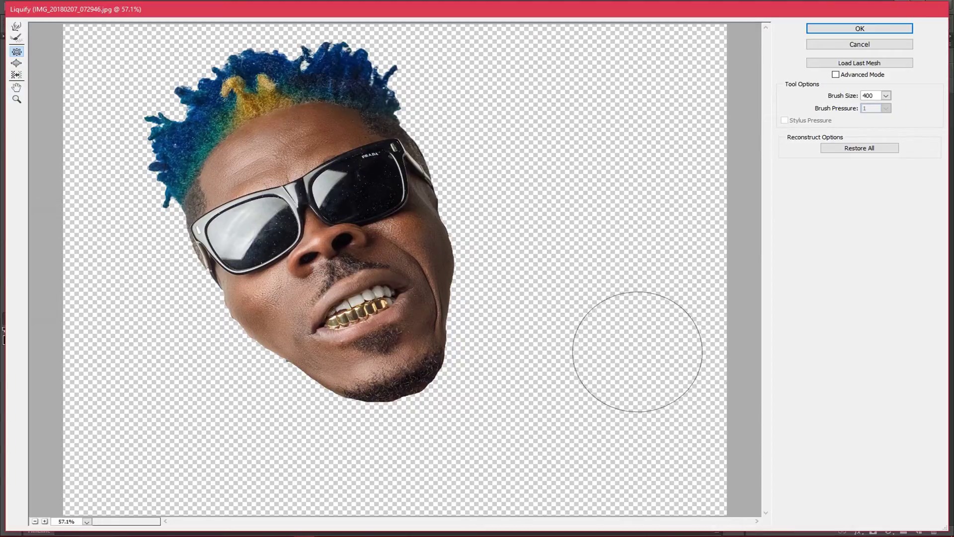
{"action": "left_click", "coordinate": [17, 63]}
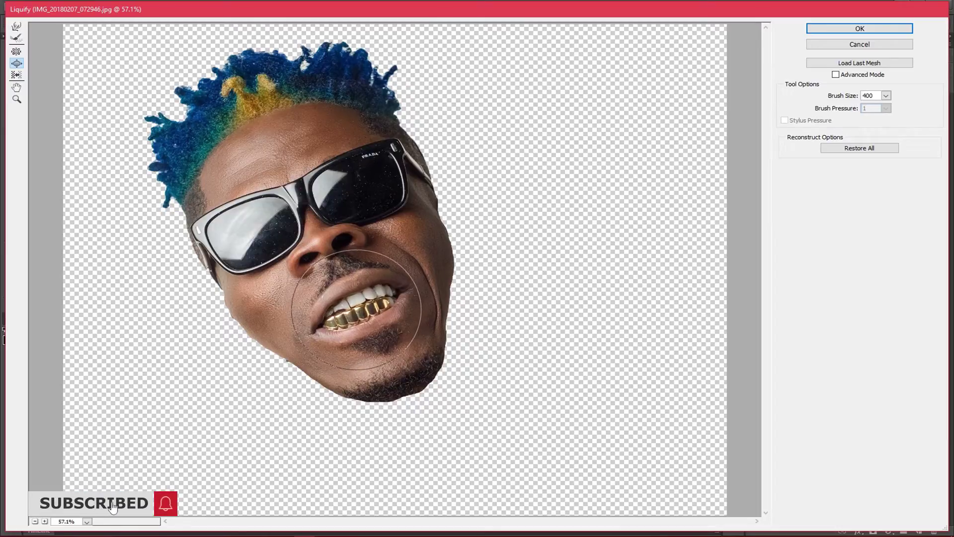
{"action": "key", "text": "alt"}
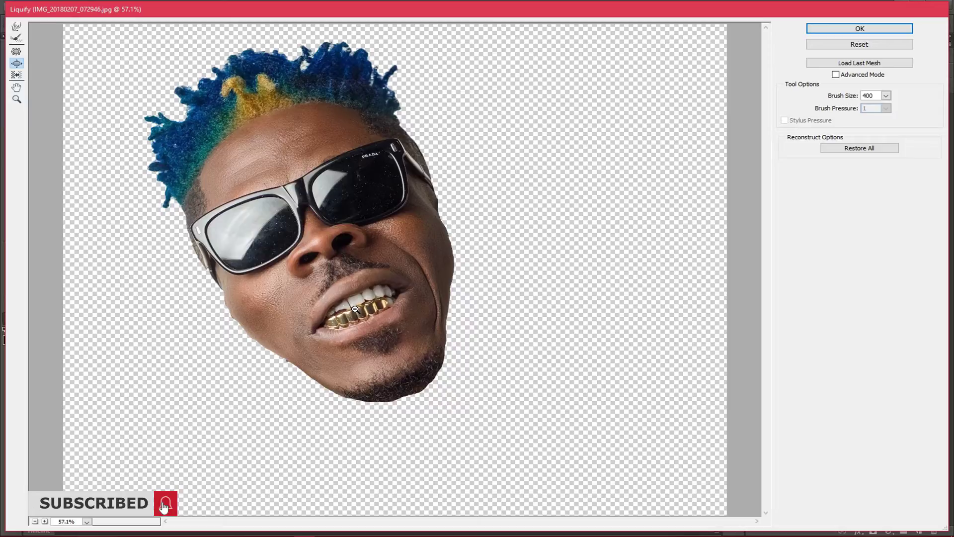
{"action": "key", "text": "alt"}
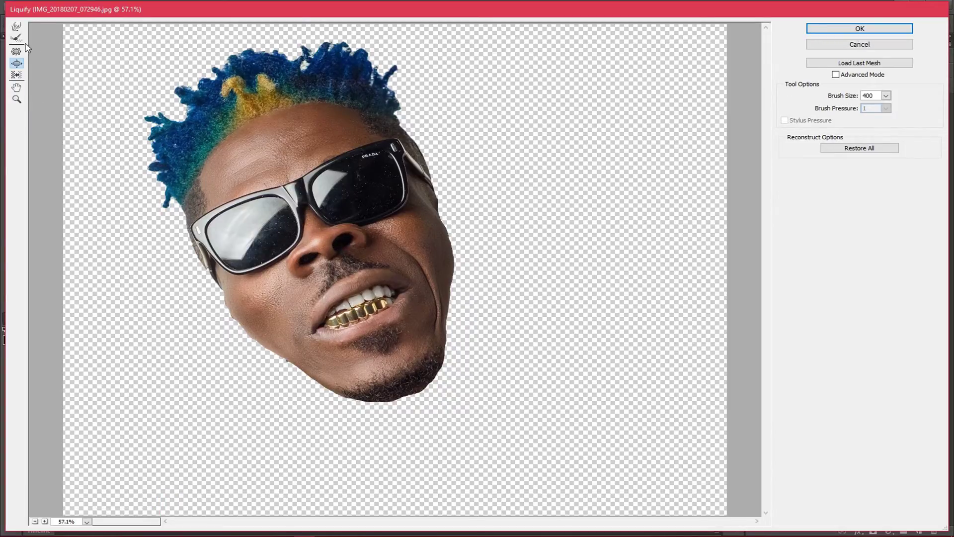
Zoom the Liquify preview to the mouth and set the Bloat brush to size 60.
{"action": "key", "text": "z"}
{"action": "left_click", "coordinate": [360, 318]}
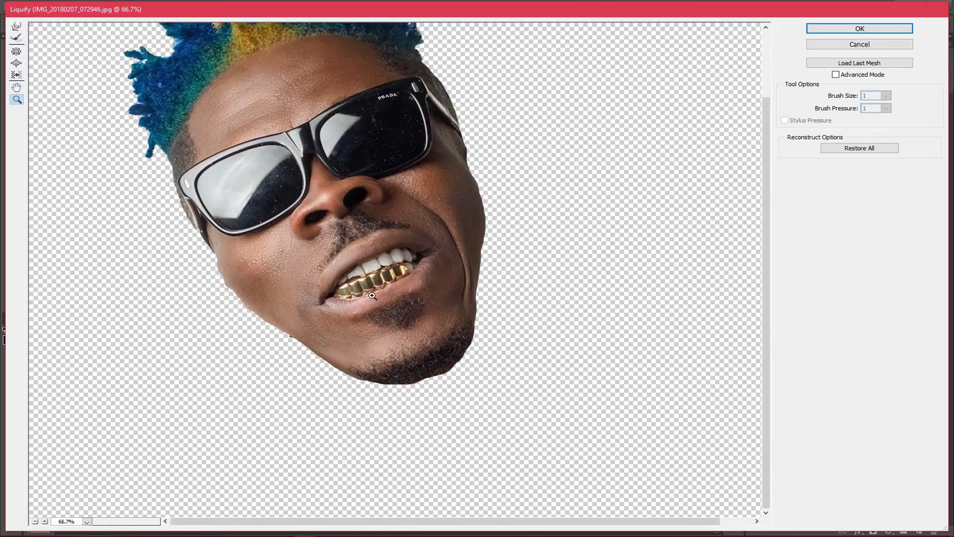
{"action": "left_click_drag", "start_coordinate": [372, 296], "coordinate": [378, 266]}
{"action": "scroll", "coordinate": [403, 305], "scroll_direction": "down", "scroll_amount": 1}
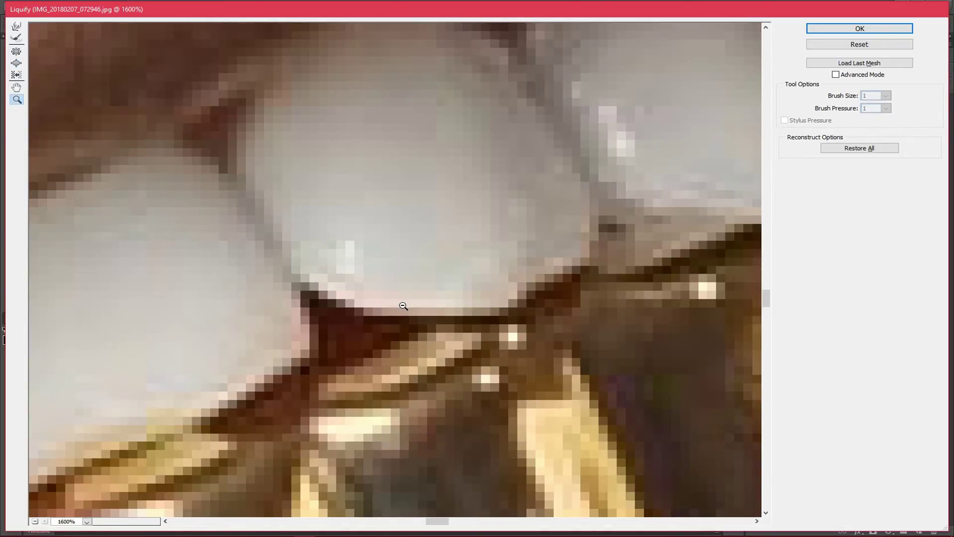
{"action": "left_click", "coordinate": [403, 305], "text": "alt"}
{"action": "left_click", "coordinate": [395, 303], "text": "alt"}
{"action": "left_click", "coordinate": [386, 300], "text": "alt"}
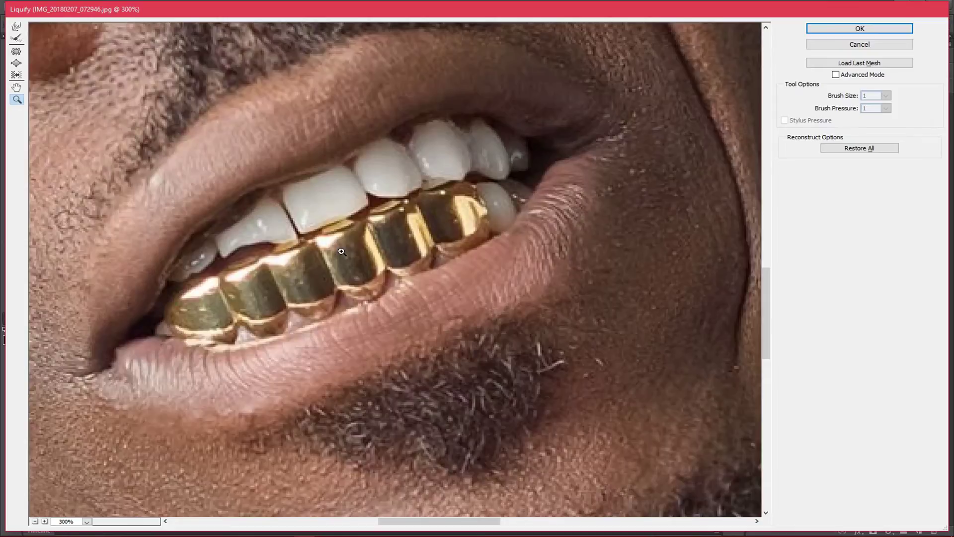
{"action": "left_click", "coordinate": [341, 248], "text": "alt"}
{"action": "left_click", "coordinate": [16, 66]}
{"action": "key", "text": "bracketleft"}
{"action": "key", "text": "bracketleft"}
{"action": "key", "text": "bracketleft"}
{"action": "key", "text": "bracketleft"}
{"action": "key", "text": "bracketleft"}
{"action": "key", "text": "bracketleft"}
{"action": "key", "text": "bracketleft"}
{"action": "key", "text": "bracketleft"}
{"action": "key", "text": "bracketleft"}
{"action": "key", "text": "bracketleft"}
{"action": "key", "text": "bracketleft"}
Bloat the two front teeth and one gold grill tooth larger.
{"action": "left_click_drag", "start_coordinate": [383, 254], "coordinate": [384, 254]}
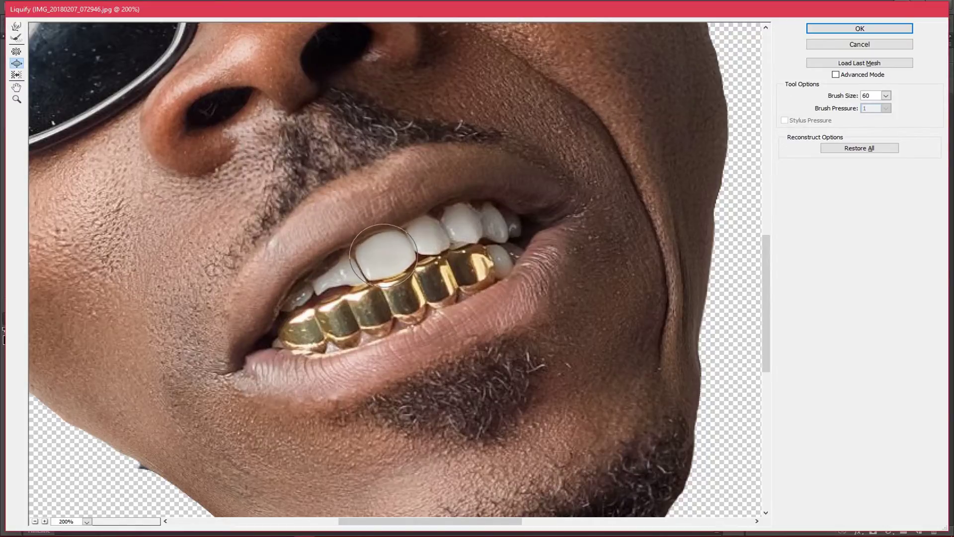
{"action": "left_click_drag", "start_coordinate": [429, 233], "coordinate": [429, 232]}
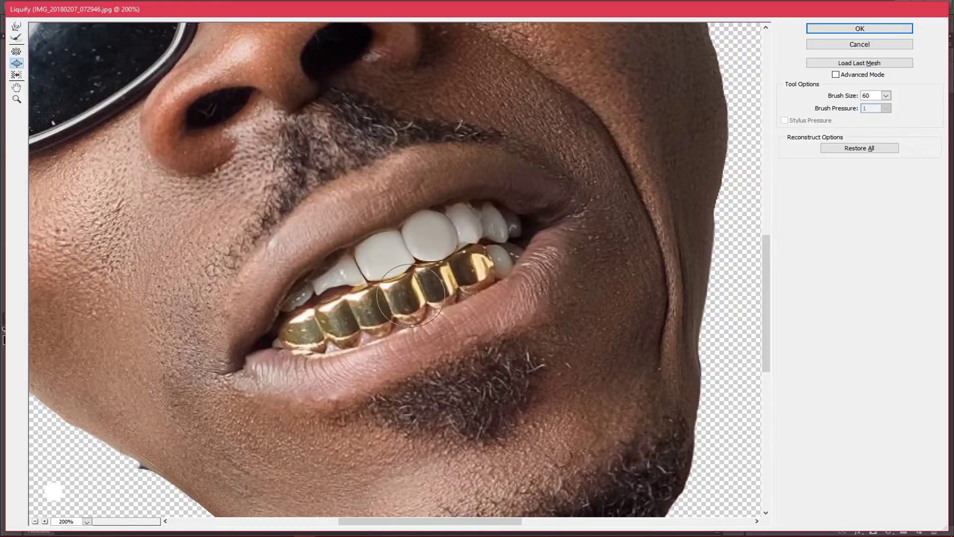
{"action": "left_click_drag", "start_coordinate": [401, 297], "coordinate": [432, 281]}
{"action": "key", "text": "z"}
{"action": "left_click", "coordinate": [407, 281], "text": "alt"}
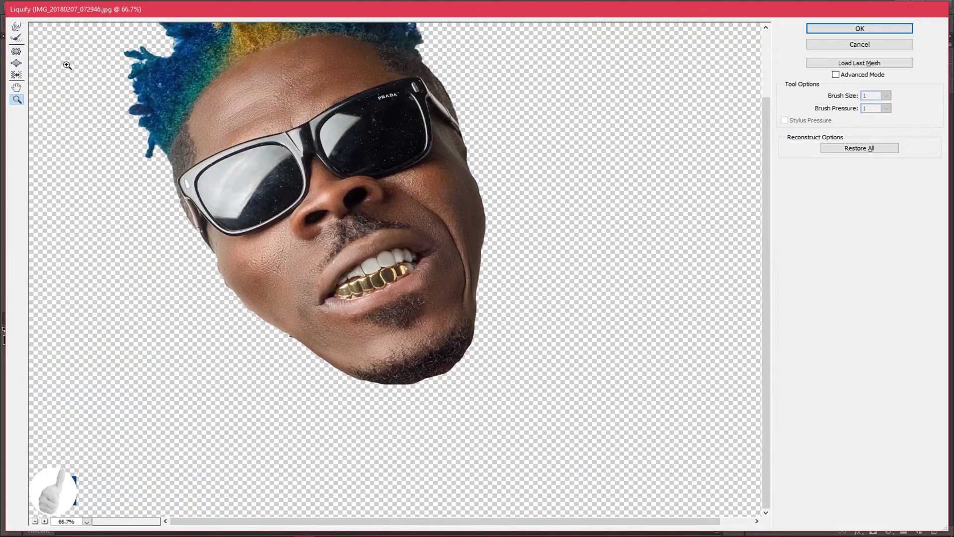
Bloat the whole mouth with a size-500 brush, drop it to 100, and apply Liquify.
{"action": "left_click", "coordinate": [17, 63]}
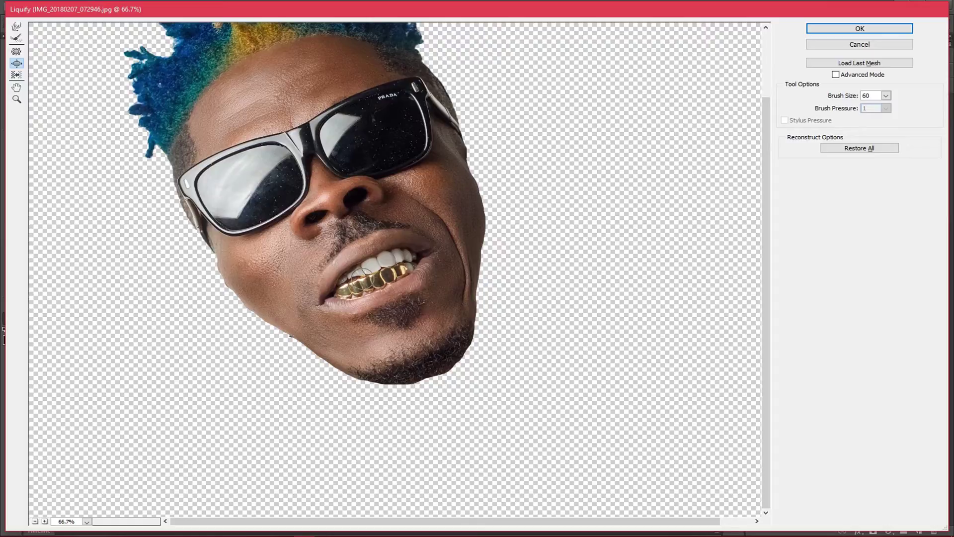
{"action": "key", "text": "bracketright"}
{"action": "key", "text": "bracketright"}
{"action": "key", "text": "bracketright"}
{"action": "key", "text": "bracketright"}
{"action": "key", "text": "bracketright"}
{"action": "key", "text": "bracketright"}
{"action": "key", "text": "bracketright"}
{"action": "key", "text": "bracketright"}
{"action": "key", "text": "bracketright"}
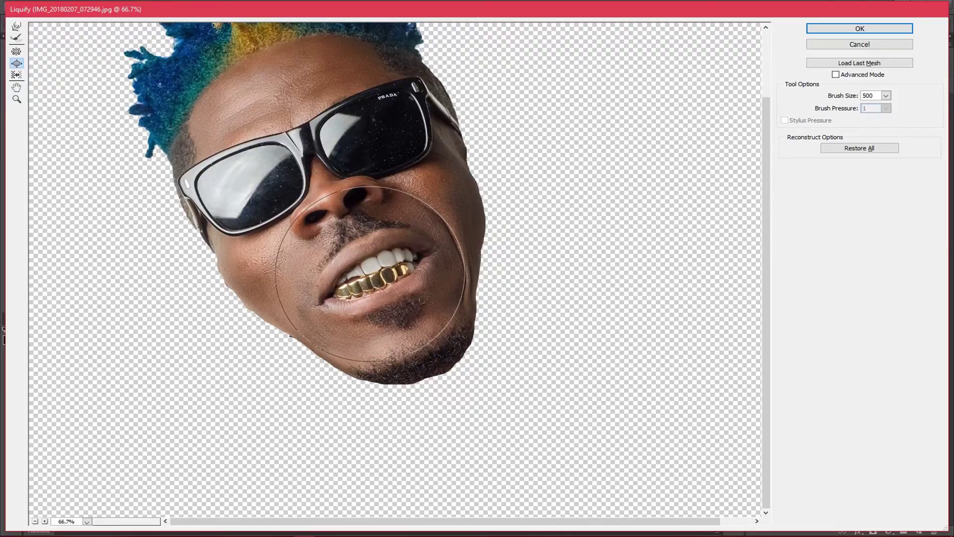
{"action": "mouse_move", "coordinate": [371, 275]}
{"action": "left_mouse_down"}
{"action": "mouse_move", "coordinate": [402, 267]}
{"action": "mouse_move", "coordinate": [342, 289]}
{"action": "mouse_move", "coordinate": [384, 273]}
{"action": "left_mouse_up"}
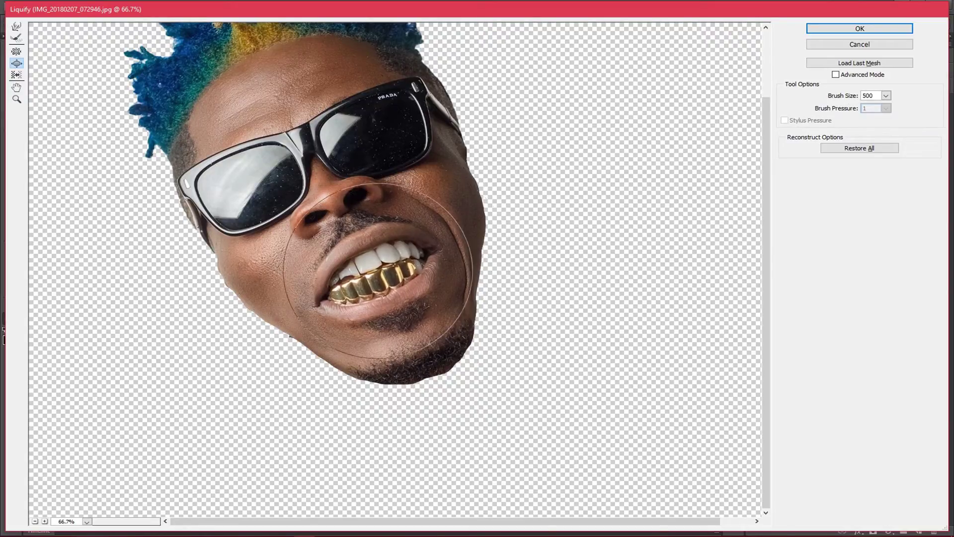
{"action": "key", "text": "bracketleft"}
{"action": "key", "text": "bracketleft"}
{"action": "key", "text": "bracketleft"}
{"action": "key", "text": "bracketleft"}
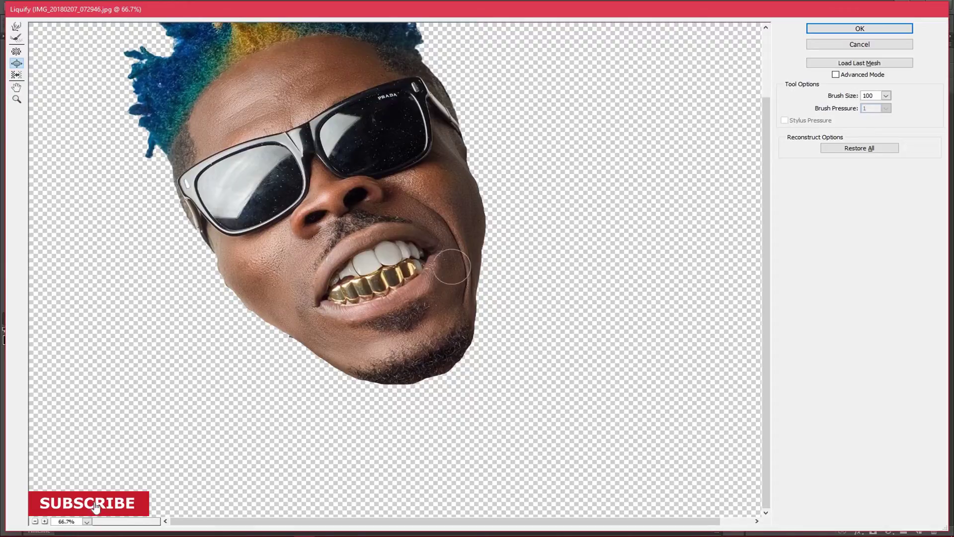
{"action": "key", "text": "alt"}
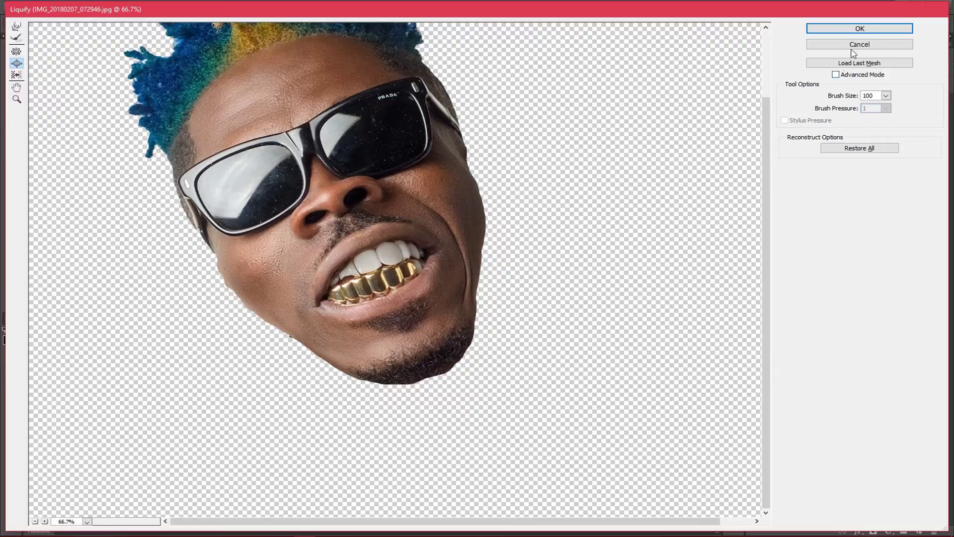
{"action": "left_click", "coordinate": [855, 32]}
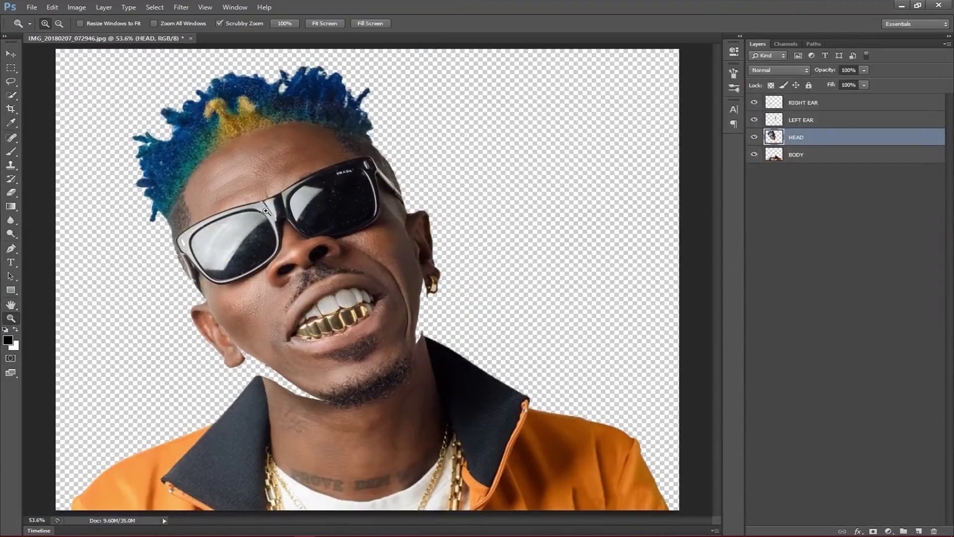
Scale the LEFT EAR layer up to about 118% and commit.
{"action": "left_click", "coordinate": [803, 121]}
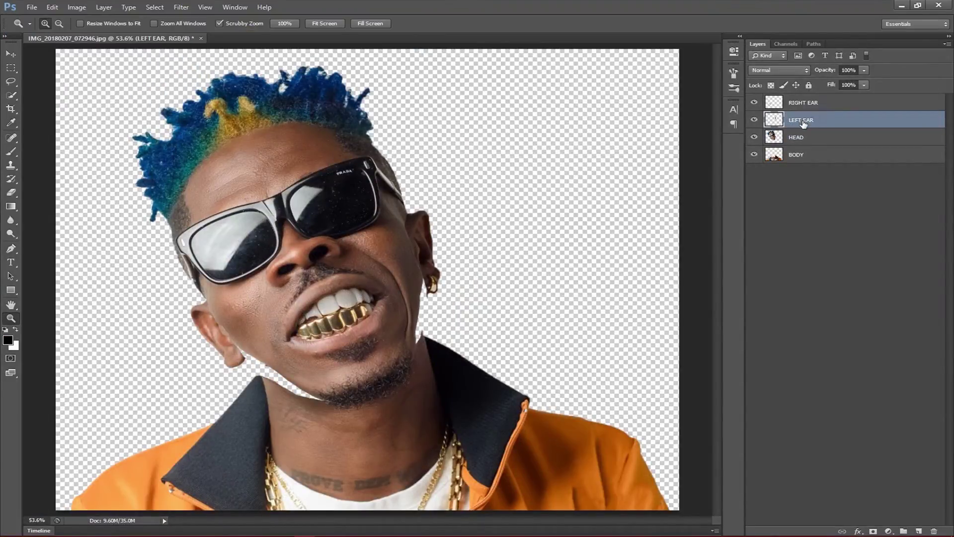
{"action": "key", "text": "v"}
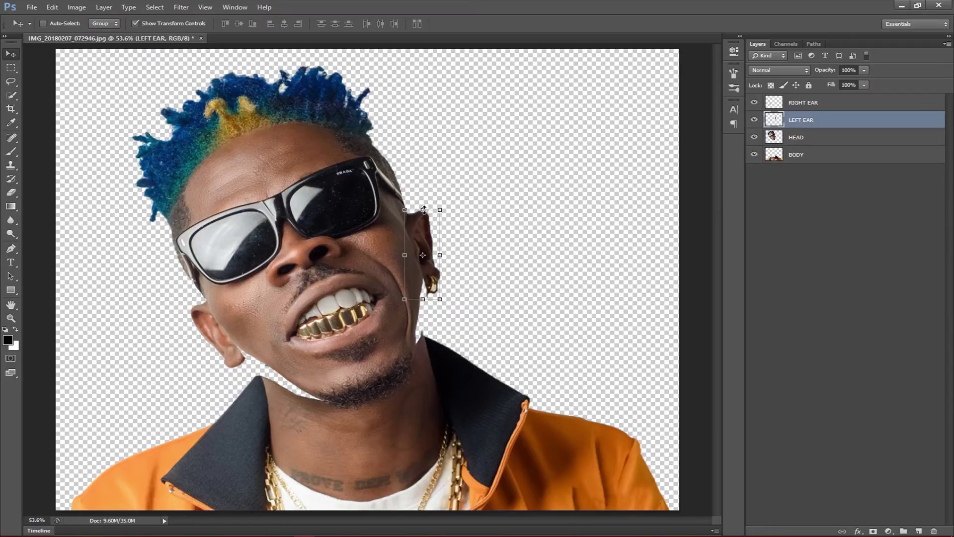
{"action": "left_click_drag", "start_coordinate": [440, 300], "coordinate": [427, 286]}
{"action": "left_click_drag", "start_coordinate": [427, 287], "coordinate": [426, 264]}
{"action": "left_click", "coordinate": [570, 23]}
Move HEAD to the top of the stack and start scaling RIGHT EAR to about double.
{"action": "left_click", "coordinate": [808, 104], "text": "ctrl"}
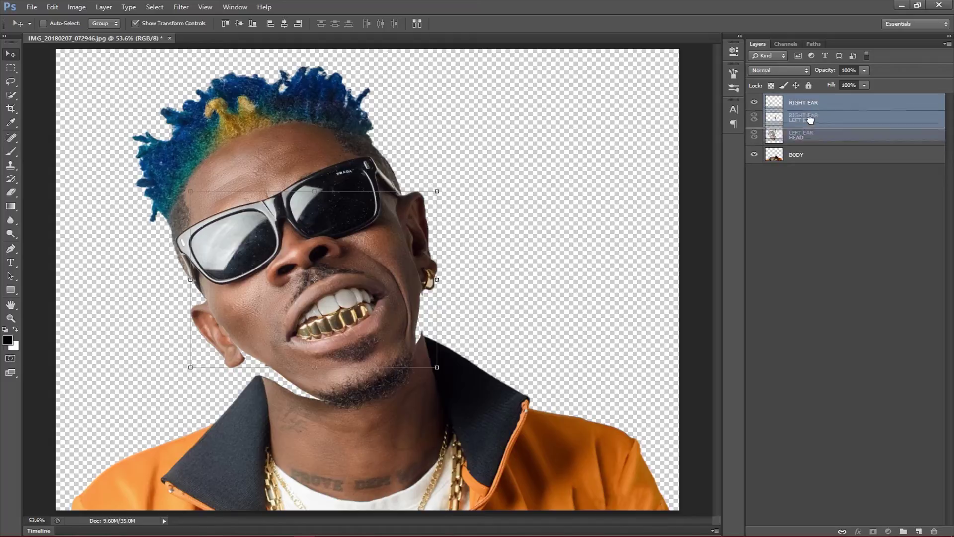
{"action": "left_click_drag", "start_coordinate": [806, 145], "coordinate": [796, 105]}
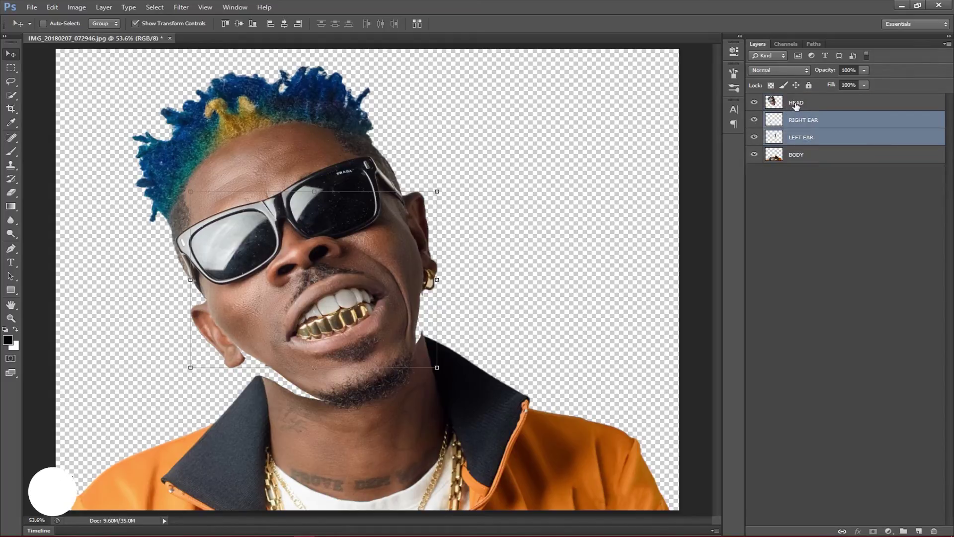
{"action": "left_click", "coordinate": [800, 104]}
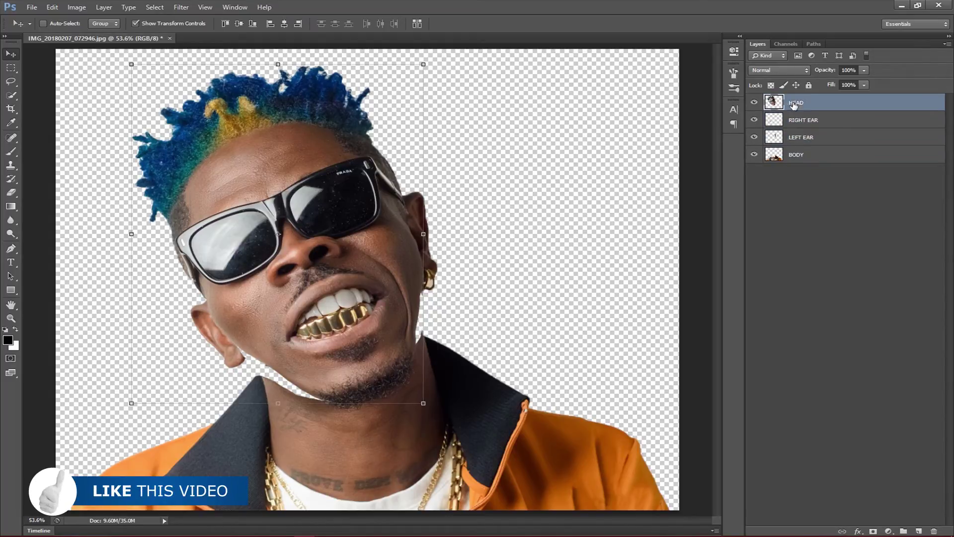
{"action": "left_click", "coordinate": [804, 124]}
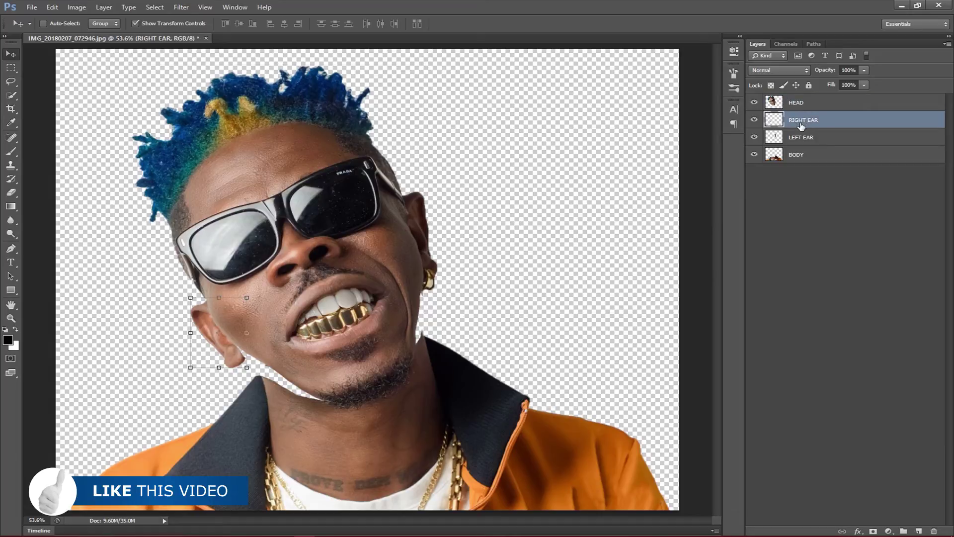
{"action": "left_click_drag", "start_coordinate": [248, 367], "coordinate": [280, 399]}
{"action": "left_click_drag", "start_coordinate": [254, 356], "coordinate": [245, 335]}
Set the right ear to about 163%, reposition it against the cheek, slant it, and commit.
{"action": "left_click_drag", "start_coordinate": [270, 387], "coordinate": [249, 359]}
{"action": "left_click_drag", "start_coordinate": [224, 324], "coordinate": [247, 348]}
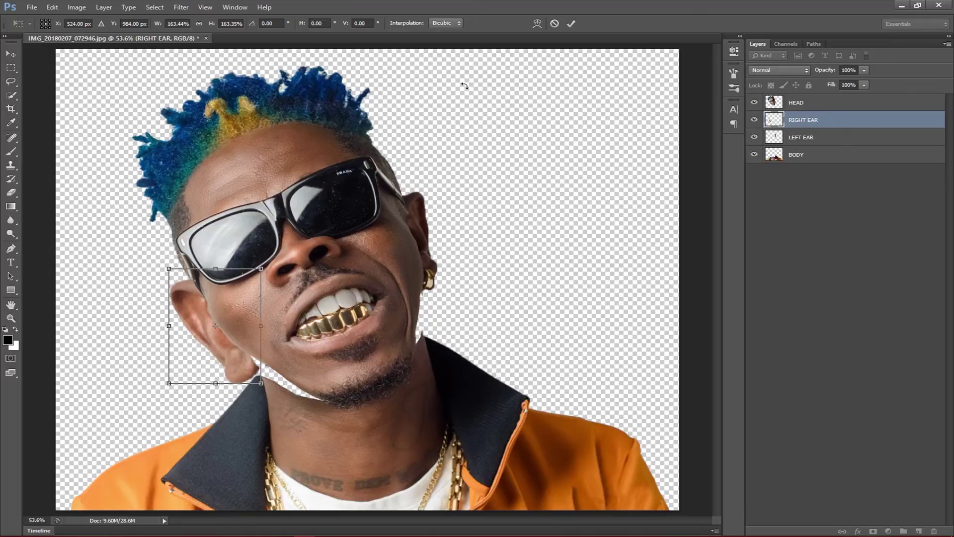
{"action": "left_click_drag", "start_coordinate": [262, 384], "coordinate": [261, 375], "text": "ctrl"}
{"action": "left_click", "coordinate": [572, 24]}
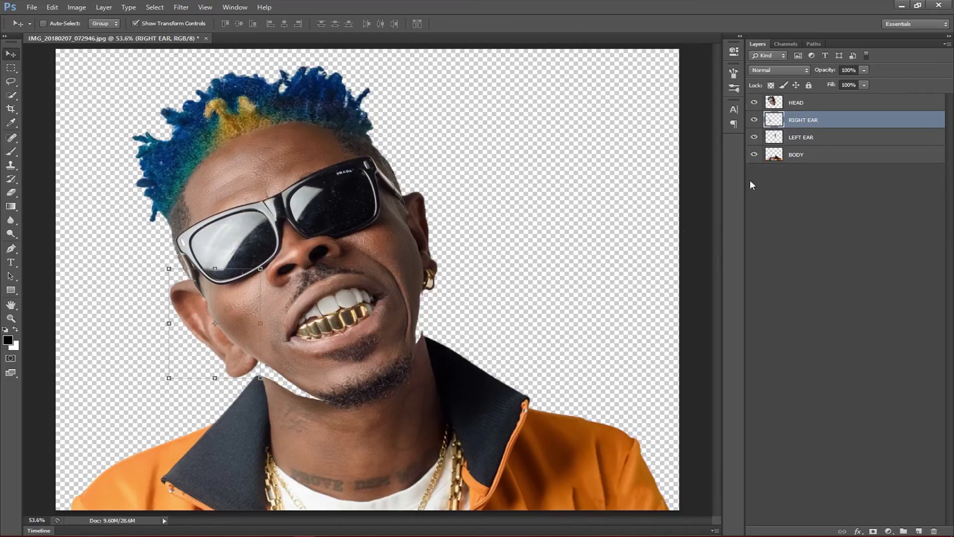
Scale the left ear to about 126%, distort it into a trapezoid, and commit.
{"action": "left_click", "coordinate": [806, 143]}
{"action": "left_click_drag", "start_coordinate": [437, 297], "coordinate": [439, 275]}
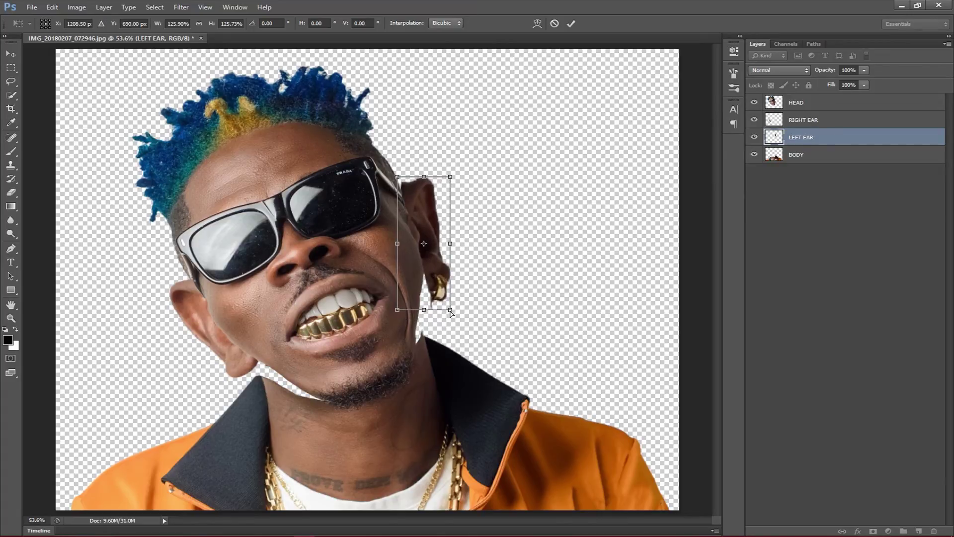
{"action": "left_click_drag", "start_coordinate": [450, 311], "coordinate": [430, 303]}
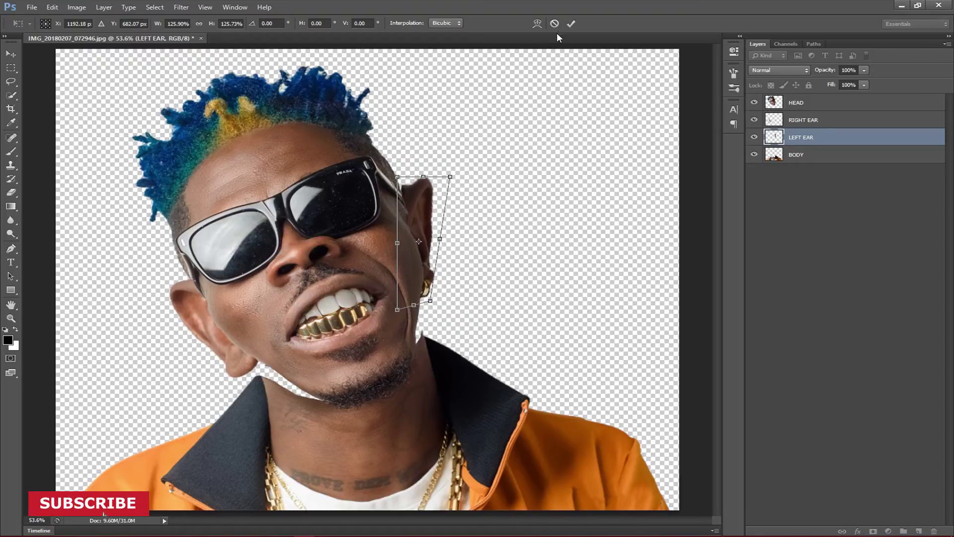
{"action": "left_click", "coordinate": [570, 23]}
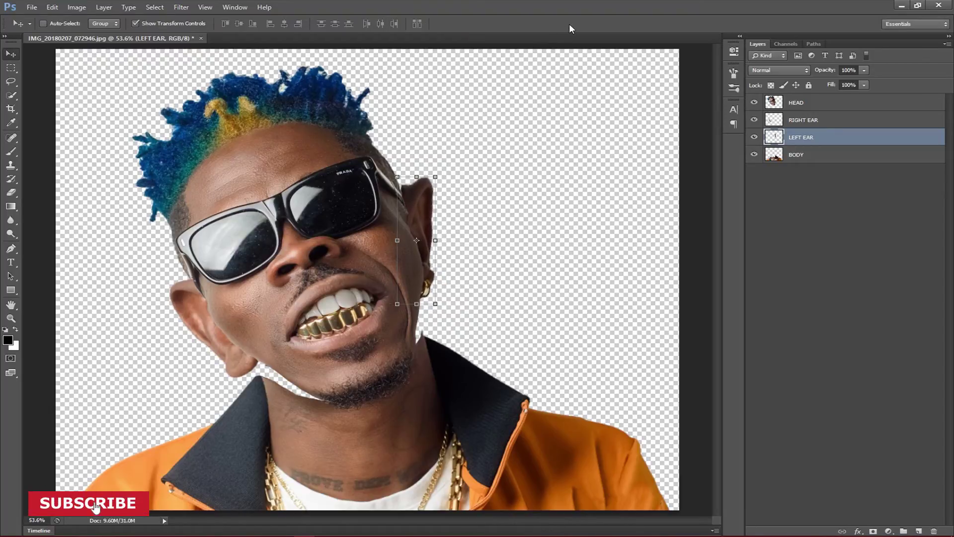
{"action": "left_click", "coordinate": [812, 104]}
Scale the BODY layer down to about 43% and move it up beneath the head.
{"action": "left_click", "coordinate": [805, 156]}
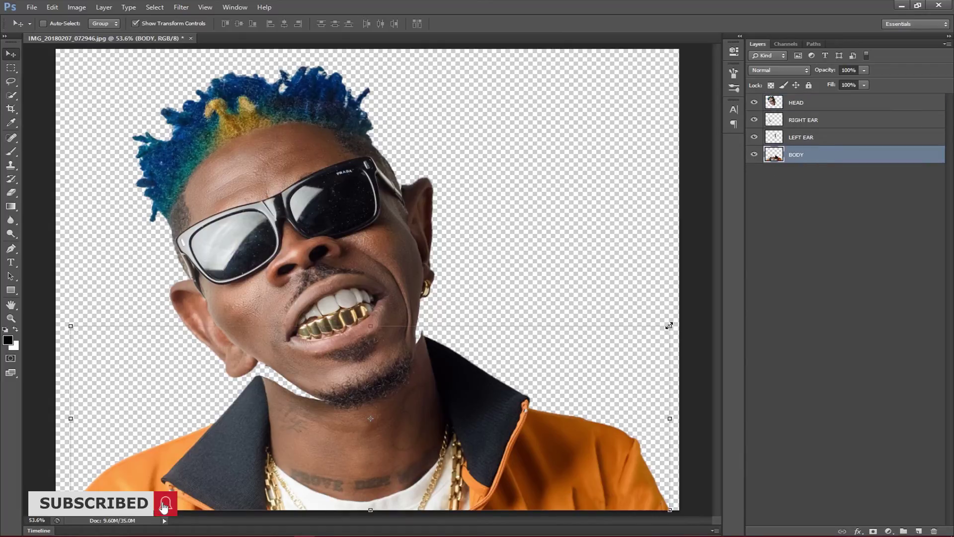
{"action": "left_click_drag", "start_coordinate": [669, 326], "coordinate": [577, 365]}
{"action": "mouse_move", "coordinate": [462, 422]}
{"action": "left_mouse_down"}
{"action": "mouse_move", "coordinate": [465, 409]}
{"action": "mouse_move", "coordinate": [456, 408]}
{"action": "mouse_move", "coordinate": [464, 420]}
{"action": "mouse_move", "coordinate": [466, 408]}
{"action": "left_mouse_up"}
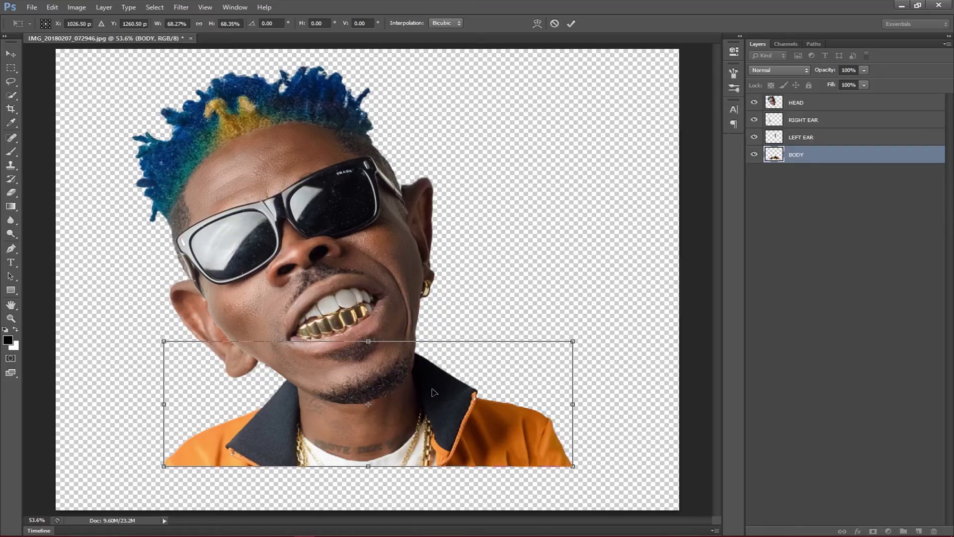
{"action": "left_click_drag", "start_coordinate": [567, 343], "coordinate": [492, 369]}
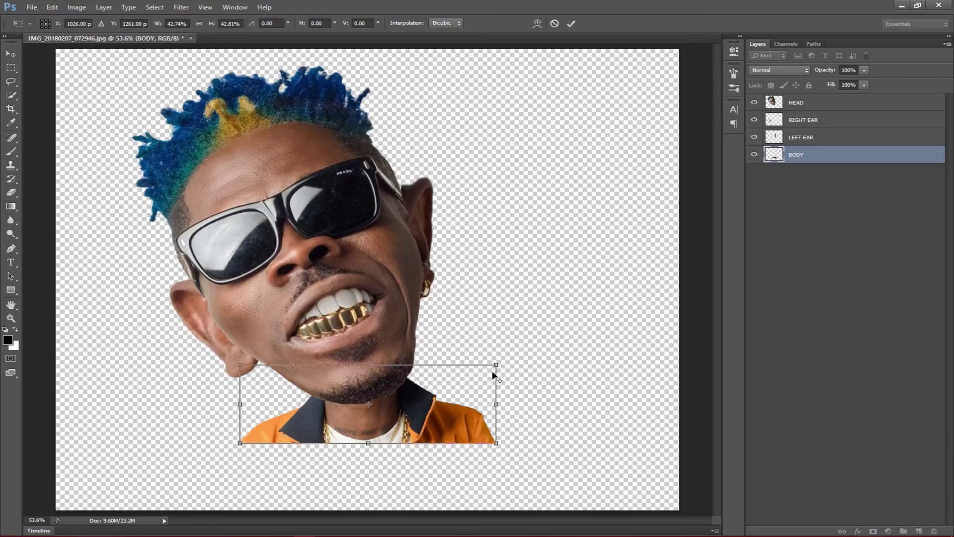
{"action": "left_click", "coordinate": [572, 24]}
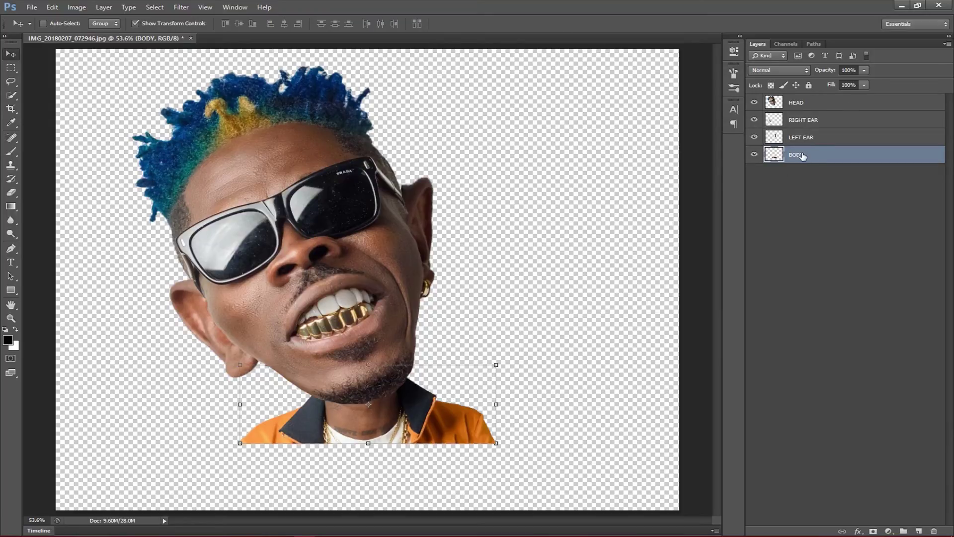
In Liquify, push the left and right jacket shoulders inward with Forward Warp.
{"action": "left_click", "coordinate": [182, 7]}
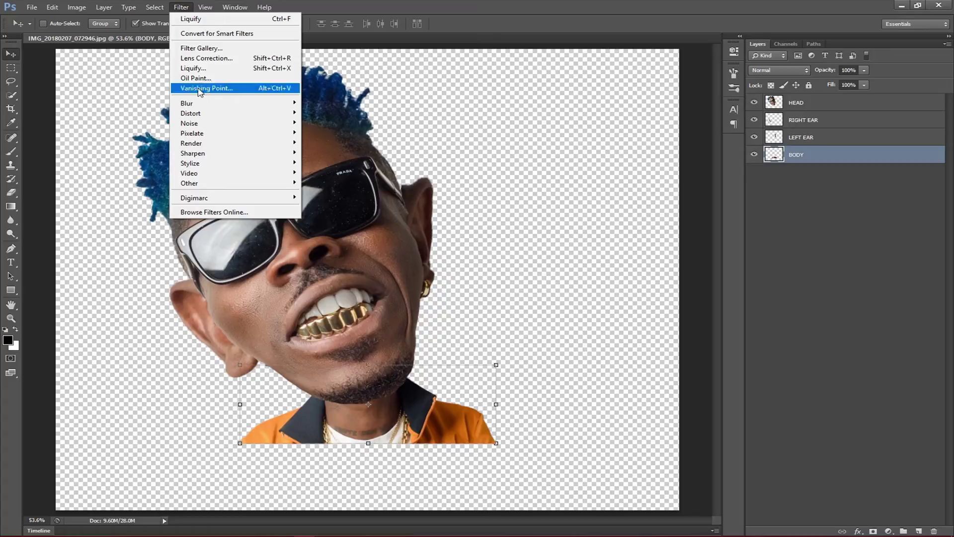
{"action": "left_click", "coordinate": [200, 72]}
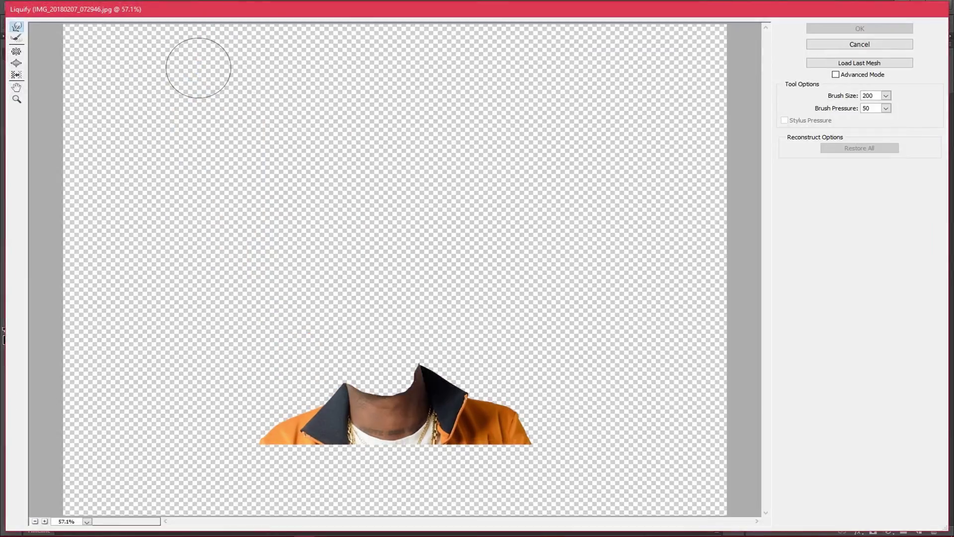
{"action": "mouse_move", "coordinate": [234, 442]}
{"action": "left_mouse_down"}
{"action": "mouse_move", "coordinate": [269, 428]}
{"action": "mouse_move", "coordinate": [252, 439]}
{"action": "mouse_move", "coordinate": [262, 441]}
{"action": "mouse_move", "coordinate": [254, 450]}
{"action": "mouse_move", "coordinate": [259, 462]}
{"action": "mouse_move", "coordinate": [287, 464]}
{"action": "left_mouse_up"}
{"action": "left_click_drag", "start_coordinate": [536, 452], "coordinate": [522, 454]}
{"action": "mouse_move", "coordinate": [545, 420]}
{"action": "left_mouse_down"}
{"action": "mouse_move", "coordinate": [527, 401]}
{"action": "mouse_move", "coordinate": [505, 401]}
{"action": "mouse_move", "coordinate": [514, 400]}
{"action": "left_mouse_up"}
{"action": "mouse_move", "coordinate": [544, 435]}
{"action": "left_mouse_down"}
{"action": "mouse_move", "coordinate": [519, 442]}
{"action": "mouse_move", "coordinate": [525, 404]}
{"action": "mouse_move", "coordinate": [506, 411]}
{"action": "mouse_move", "coordinate": [522, 428]}
{"action": "left_mouse_up"}
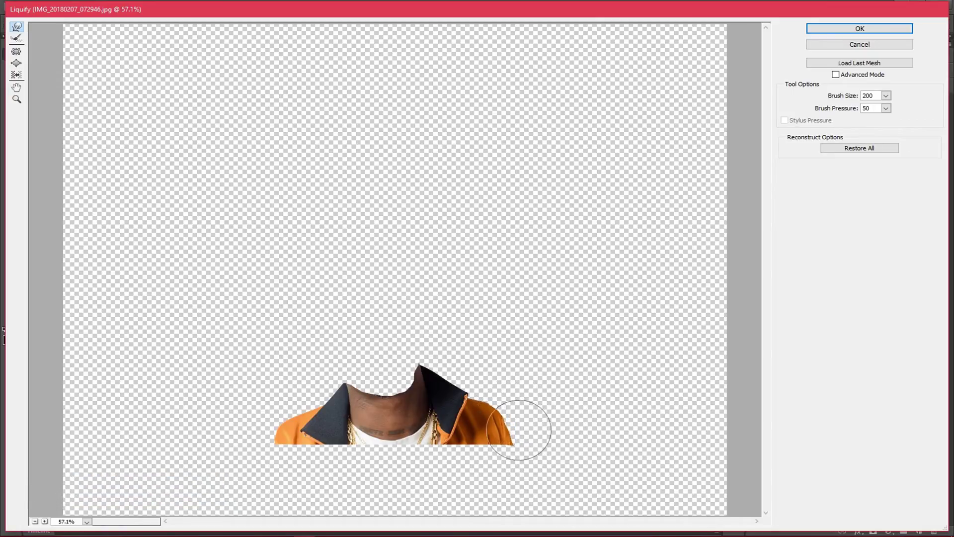
Narrow both shoulders further and apply the Liquify changes to the BODY layer.
{"action": "left_click_drag", "start_coordinate": [270, 440], "coordinate": [284, 441]}
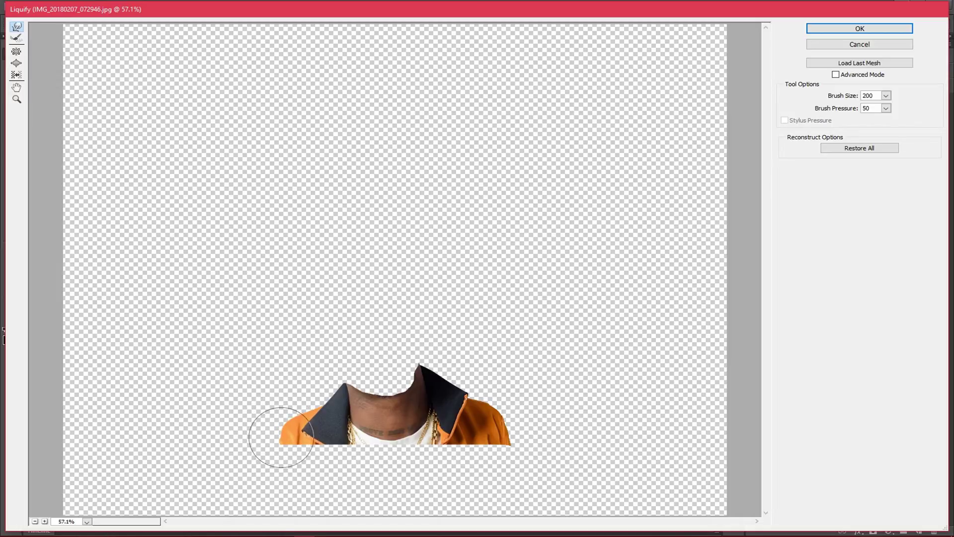
{"action": "left_click_drag", "start_coordinate": [266, 443], "coordinate": [293, 456]}
{"action": "mouse_move", "coordinate": [262, 422]}
{"action": "left_mouse_down"}
{"action": "mouse_move", "coordinate": [284, 426]}
{"action": "mouse_move", "coordinate": [273, 438]}
{"action": "mouse_move", "coordinate": [298, 451]}
{"action": "left_mouse_up"}
{"action": "left_click_drag", "start_coordinate": [281, 413], "coordinate": [296, 418]}
{"action": "left_click_drag", "start_coordinate": [538, 413], "coordinate": [503, 396]}
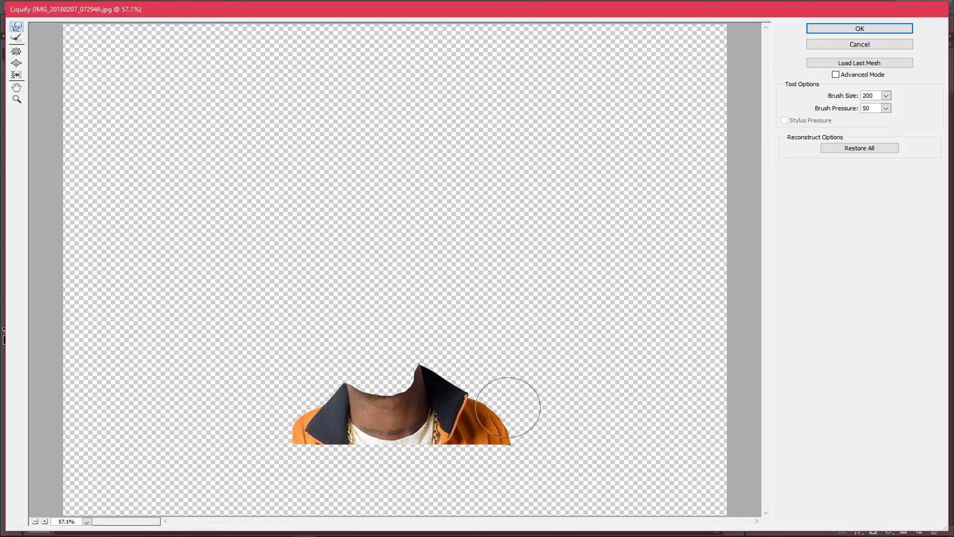
{"action": "mouse_move", "coordinate": [528, 432]}
{"action": "left_mouse_down"}
{"action": "mouse_move", "coordinate": [525, 461]}
{"action": "mouse_move", "coordinate": [496, 454]}
{"action": "left_mouse_up"}
{"action": "left_click", "coordinate": [841, 30]}
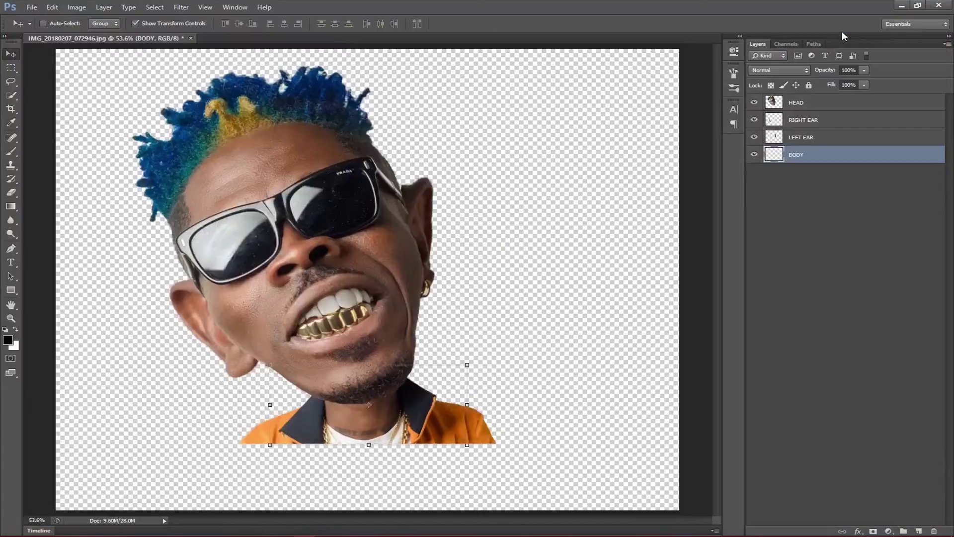
Move all four figure layers together right and down on the canvas.
{"action": "key", "text": "z"}
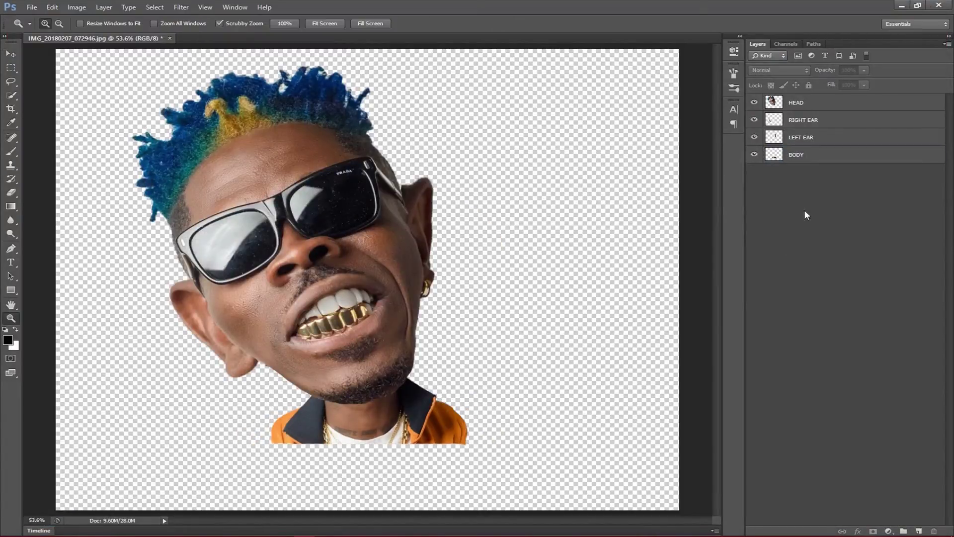
{"action": "left_click", "coordinate": [808, 107], "text": "shift"}
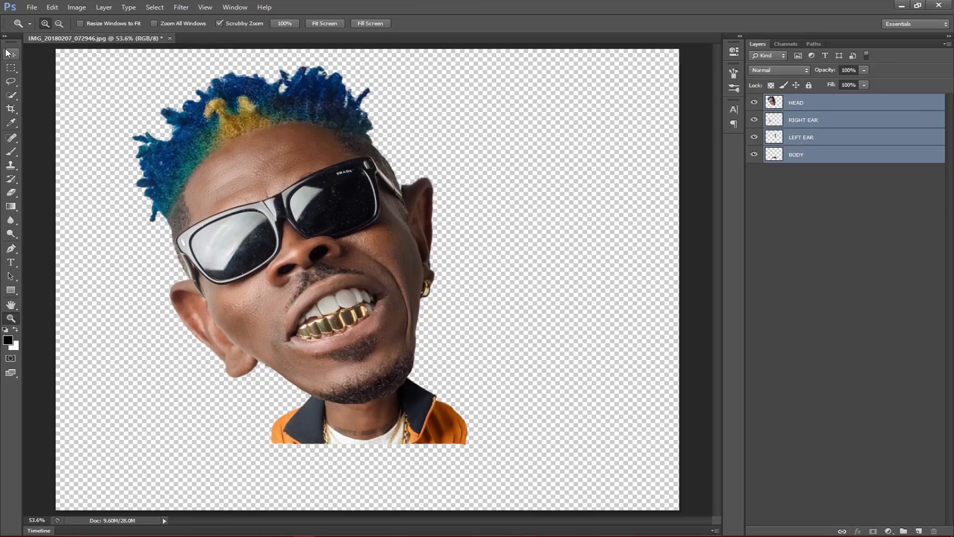
{"action": "left_click", "coordinate": [8, 53]}
{"action": "left_click_drag", "start_coordinate": [286, 140], "coordinate": [330, 166]}
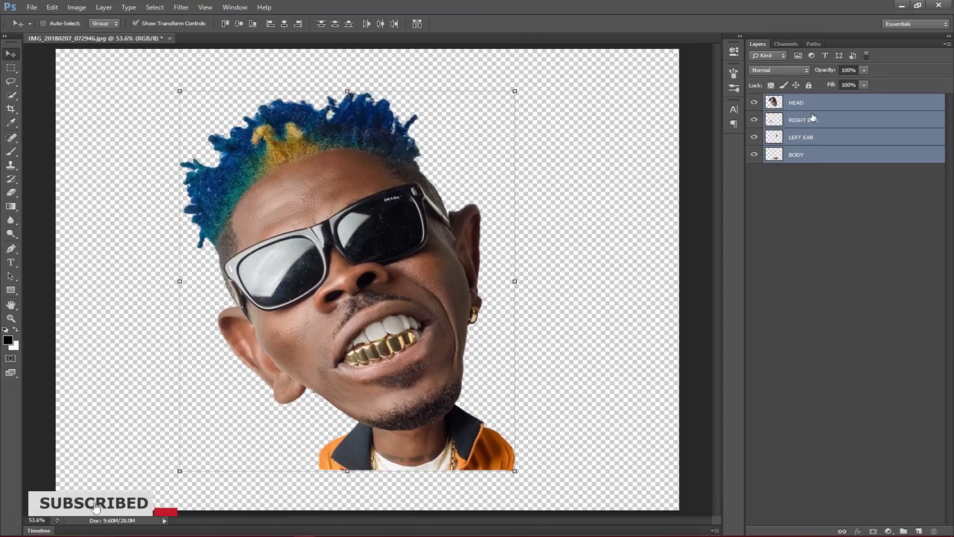
{"action": "left_click", "coordinate": [809, 171]}
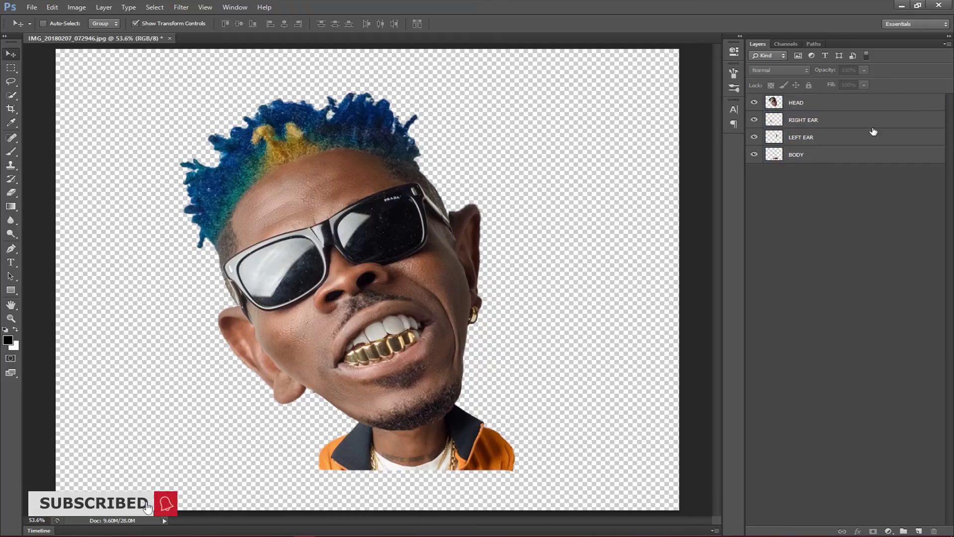
Rotate the HEAD and both ear layers together about 13° and reposition them.
{"action": "left_click", "coordinate": [803, 104]}
{"action": "left_click", "coordinate": [805, 137], "text": "shift"}
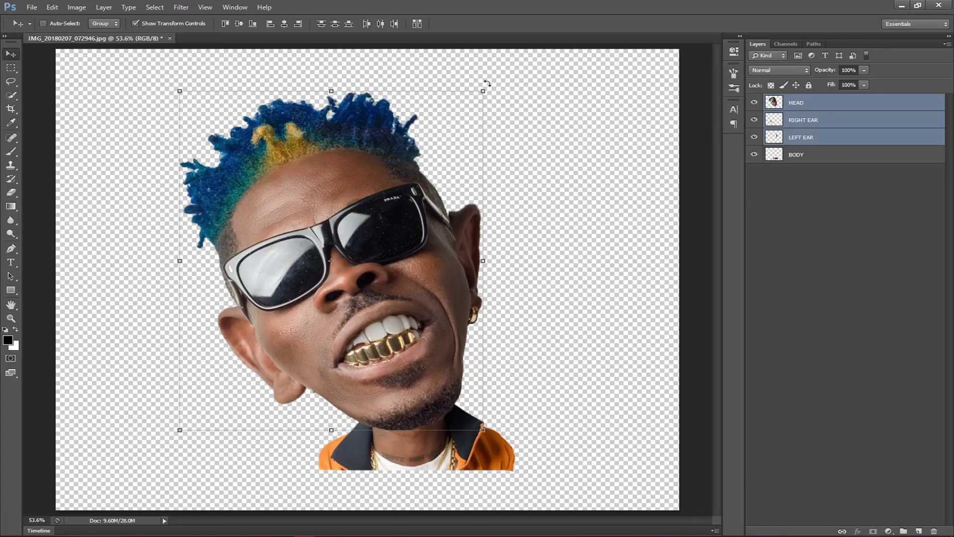
{"action": "left_click_drag", "start_coordinate": [489, 84], "coordinate": [503, 116]}
{"action": "mouse_move", "coordinate": [405, 198]}
{"action": "left_mouse_down"}
{"action": "mouse_move", "coordinate": [446, 184]}
{"action": "mouse_move", "coordinate": [423, 198]}
{"action": "left_mouse_up"}
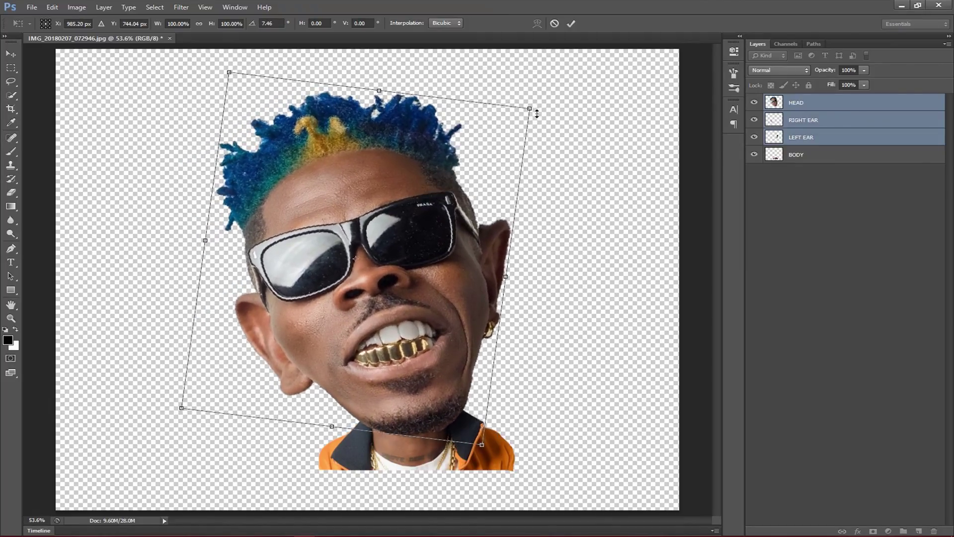
{"action": "left_click_drag", "start_coordinate": [538, 104], "coordinate": [570, 124]}
{"action": "left_click_drag", "start_coordinate": [410, 236], "coordinate": [430, 237]}
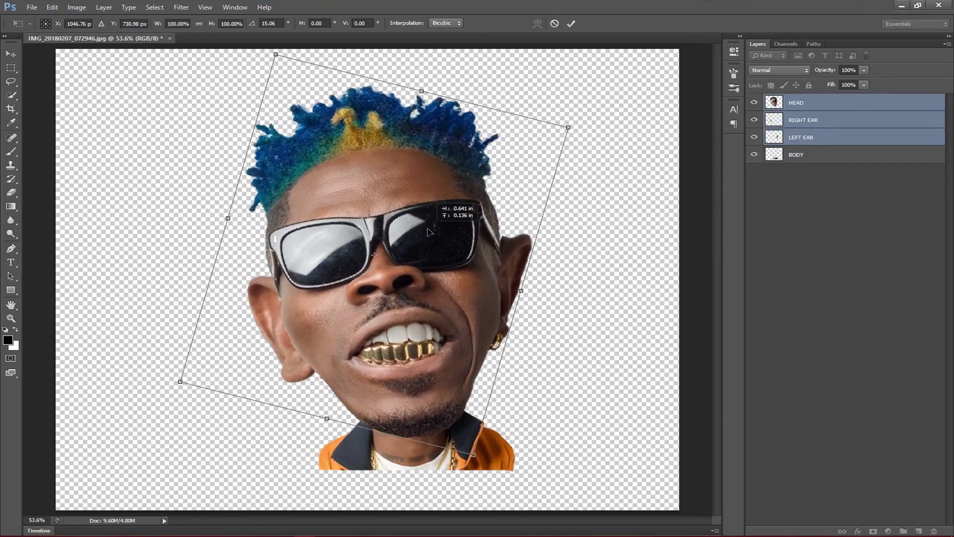
{"action": "left_click_drag", "start_coordinate": [577, 150], "coordinate": [572, 143]}
{"action": "left_click_drag", "start_coordinate": [436, 246], "coordinate": [425, 248]}
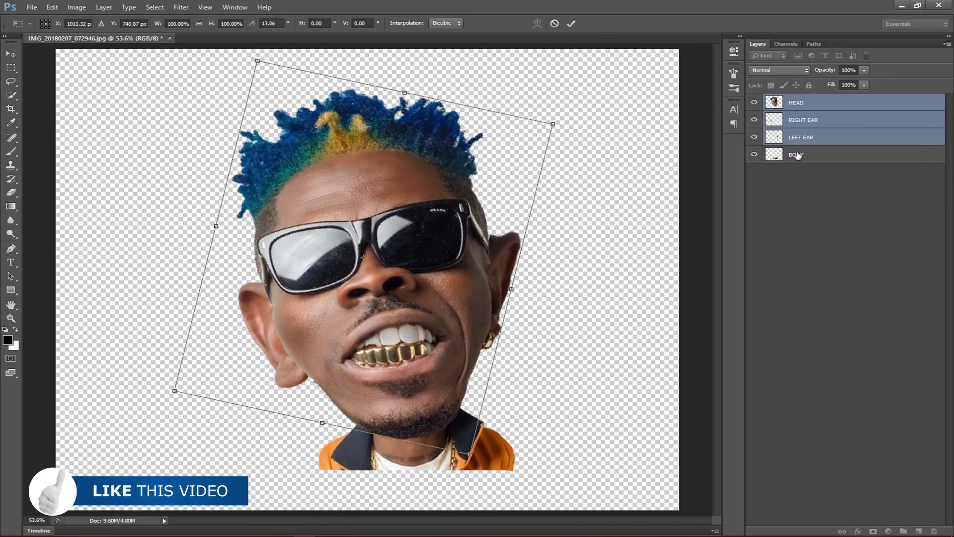
{"action": "left_click", "coordinate": [571, 23]}
Move the whole figure, including BODY, left and down to the canvas bottom.
{"action": "left_click", "coordinate": [797, 154], "text": "shift"}
{"action": "left_click_drag", "start_coordinate": [472, 219], "coordinate": [430, 259]}
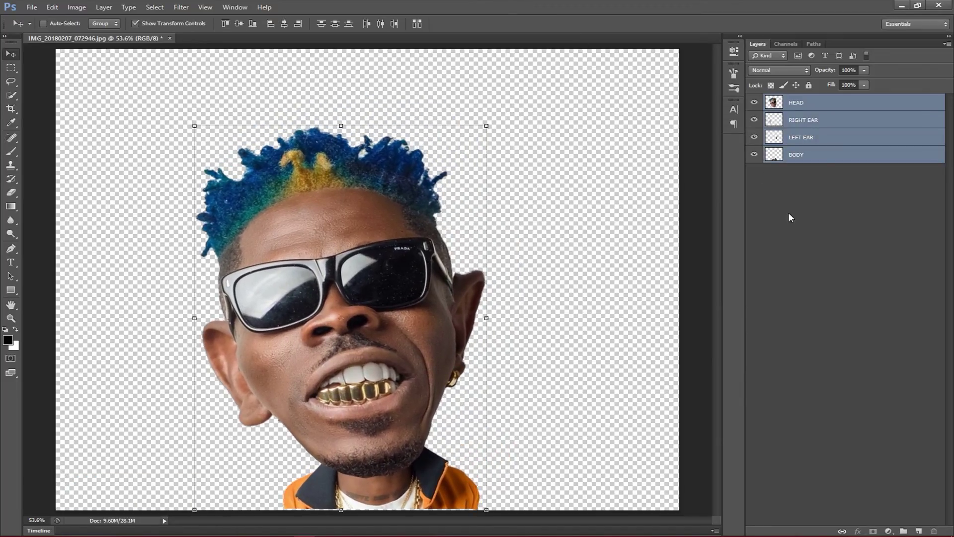
{"action": "left_click", "coordinate": [861, 188]}
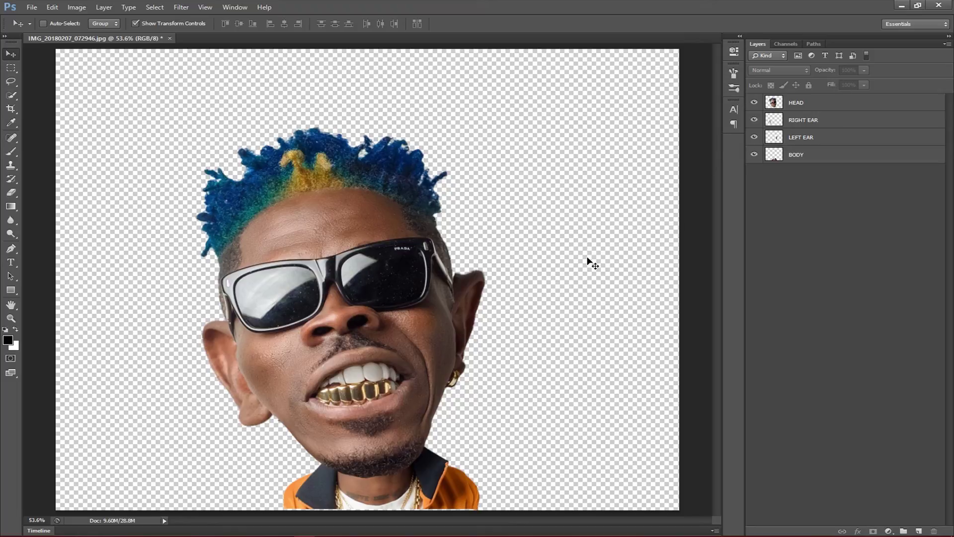
Crop the canvas to a 1 : 1 square, trimming it from the top.
{"action": "left_click", "coordinate": [11, 113]}
{"action": "left_click", "coordinate": [88, 25]}
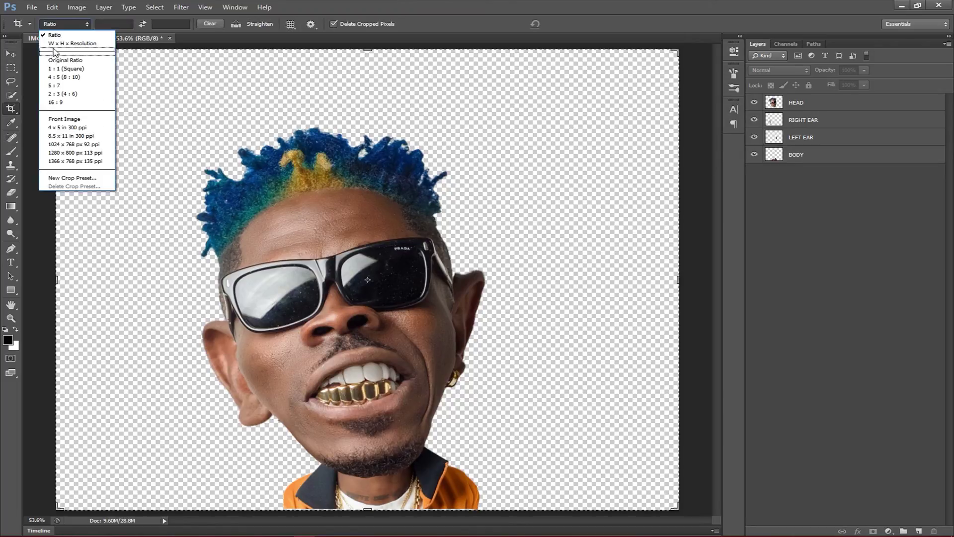
{"action": "left_click", "coordinate": [66, 68]}
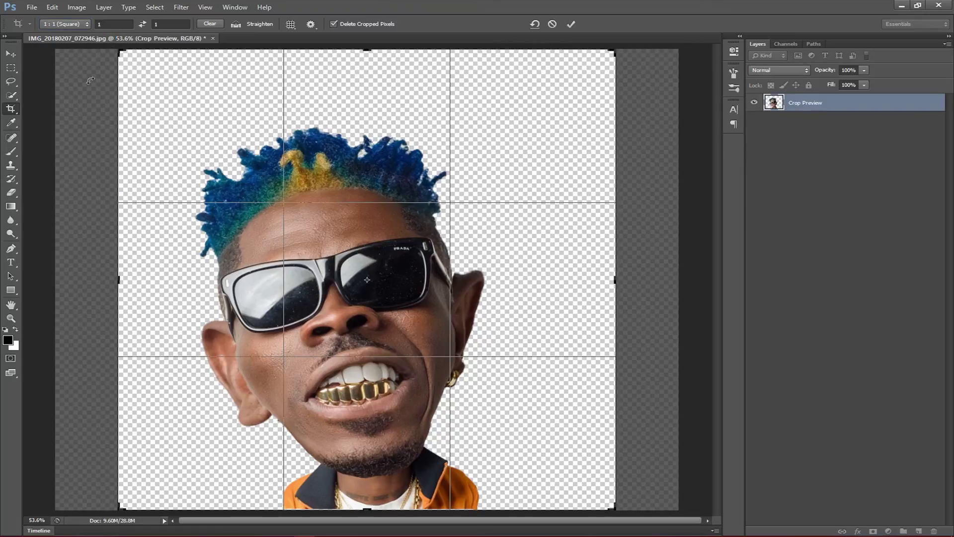
{"action": "left_click_drag", "start_coordinate": [368, 49], "coordinate": [368, 79]}
{"action": "left_click", "coordinate": [572, 24]}
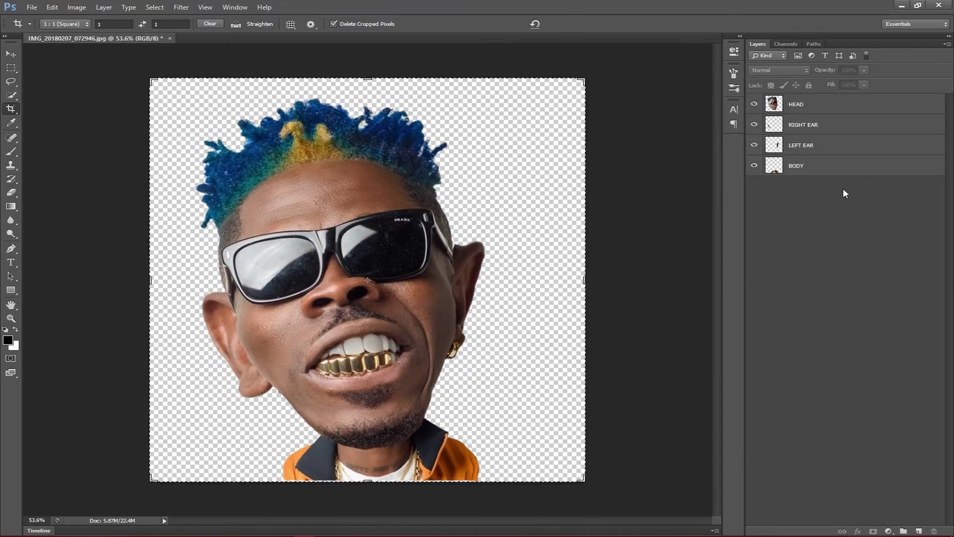
Add an orange radial gradient fill layer below the BODY layer.
{"action": "left_click", "coordinate": [920, 531]}
{"action": "key", "text": "ctrl+shift+bracketleft"}
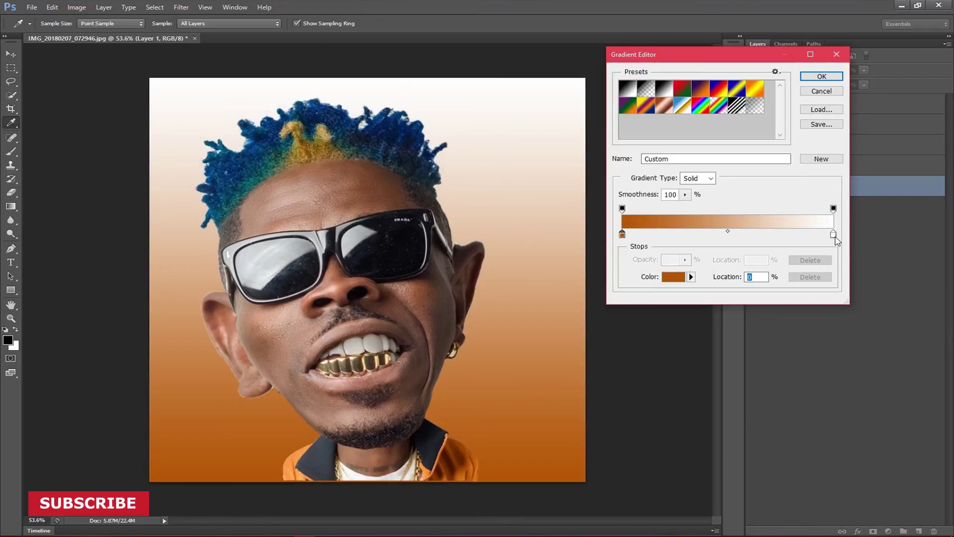
{"action": "left_click", "coordinate": [833, 234]}
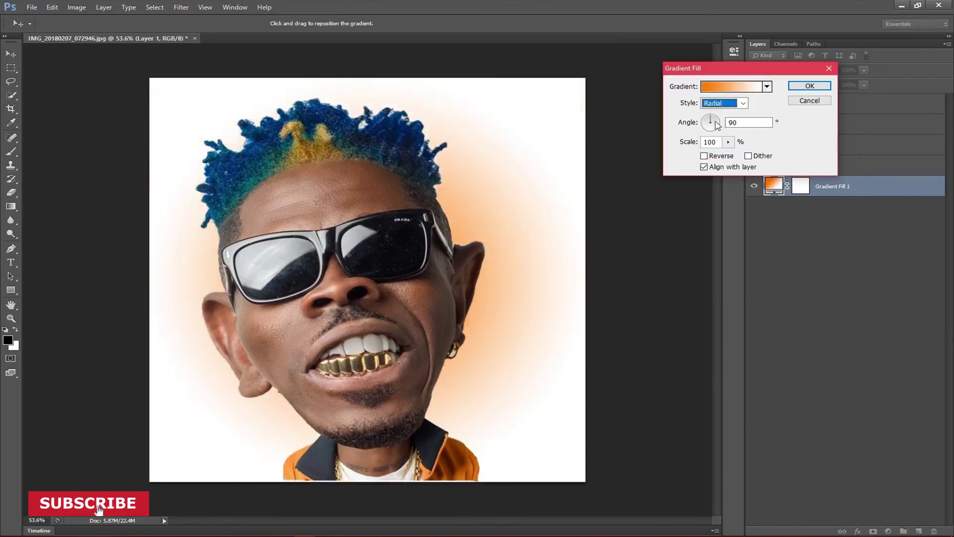
{"action": "left_click_drag", "start_coordinate": [731, 155], "coordinate": [741, 158]}
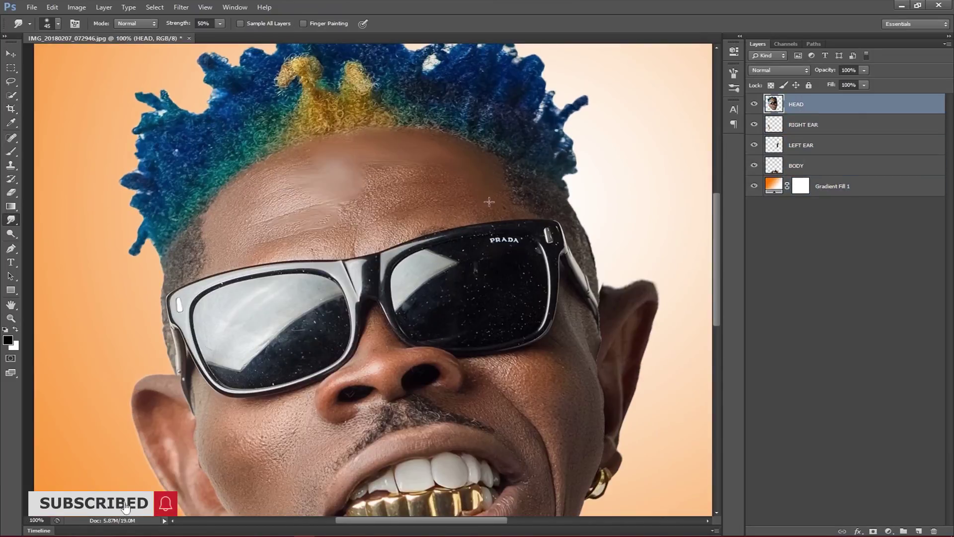
Smudge the chin, jaw and cheek skin smooth on the face.
{"action": "scroll", "coordinate": [489, 202], "scroll_direction": "down", "scroll_amount": 5}
{"action": "left_click_drag", "start_coordinate": [259, 259], "coordinate": [378, 393]}
{"action": "scroll", "coordinate": [348, 298], "scroll_direction": "right", "scroll_amount": 5}
{"action": "left_click_drag", "start_coordinate": [430, 221], "coordinate": [428, 263]}
{"action": "left_click_drag", "start_coordinate": [430, 318], "coordinate": [294, 427]}
Resize the smudge brush and smooth the ear edge on the ear layer.
{"action": "scroll", "coordinate": [299, 298], "scroll_direction": "up", "scroll_amount": 3}
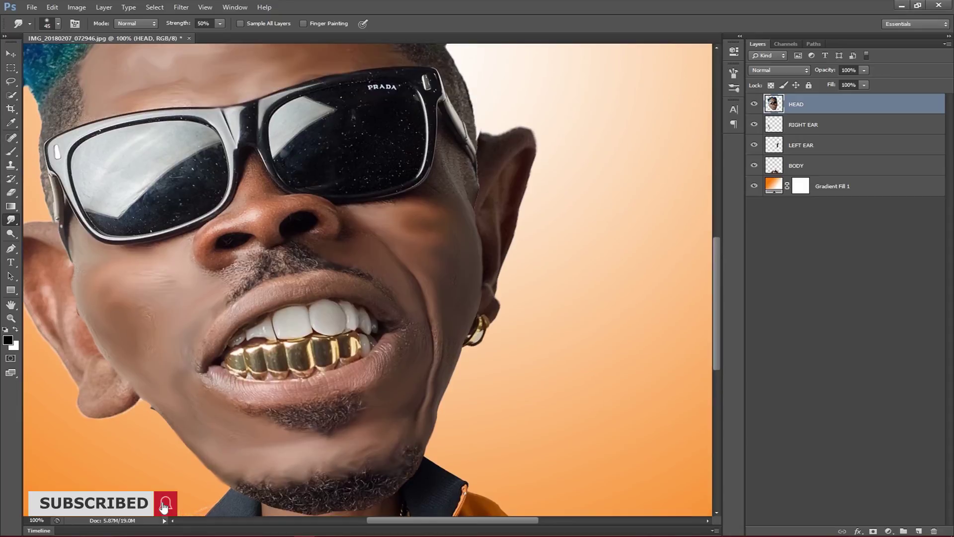
{"action": "key", "text": "bracketleft"}
{"action": "key", "text": "bracketleft"}
{"action": "scroll", "coordinate": [236, 265], "scroll_direction": "up", "scroll_amount": 3}
{"action": "scroll", "coordinate": [309, 261], "scroll_direction": "up", "scroll_amount": 3}
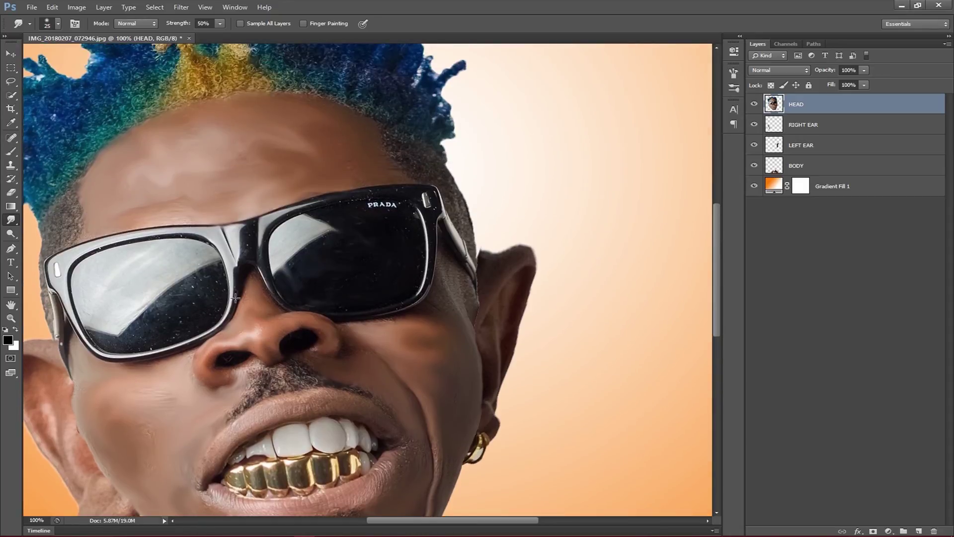
{"action": "scroll", "coordinate": [129, 345], "scroll_direction": "up", "scroll_amount": 1}
{"action": "key", "text": "alt+bracketleft"}
{"action": "key", "text": "alt+bracketleft"}
{"action": "scroll", "coordinate": [198, 348], "scroll_direction": "down", "scroll_amount": 2}
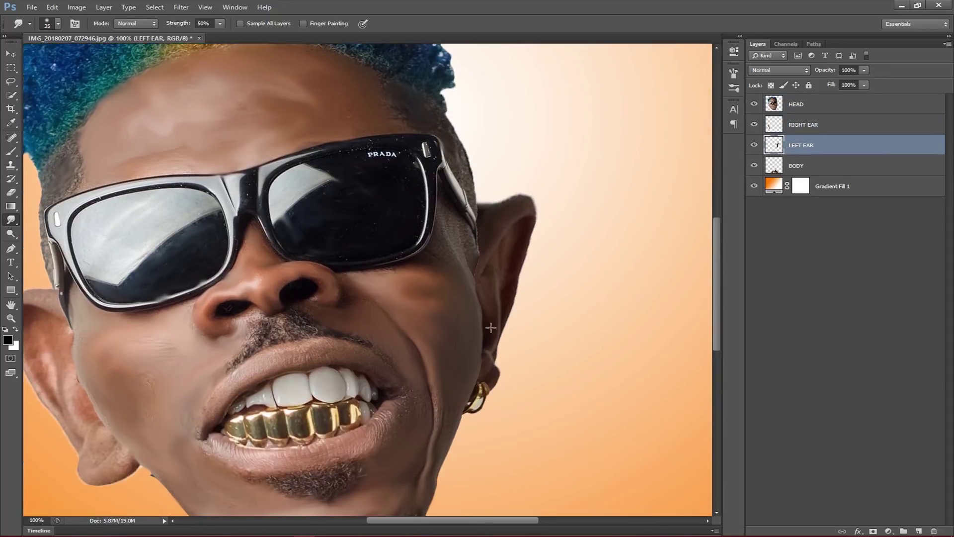
{"action": "key", "text": "alt+bracketright"}
{"action": "scroll", "coordinate": [246, 351], "scroll_direction": "left", "scroll_amount": 4}
{"action": "key", "text": "bracketright"}
{"action": "left_click_drag", "start_coordinate": [245, 351], "coordinate": [290, 399]}
Zoom out to the whole image and make HEAD active again with the Smudge tool.
{"action": "key", "text": "alt+bracketright"}
{"action": "key", "text": "b"}
{"action": "key", "text": "z"}
{"action": "left_click_drag", "start_coordinate": [280, 344], "coordinate": [233, 344]}
{"action": "left_click", "coordinate": [796, 167]}
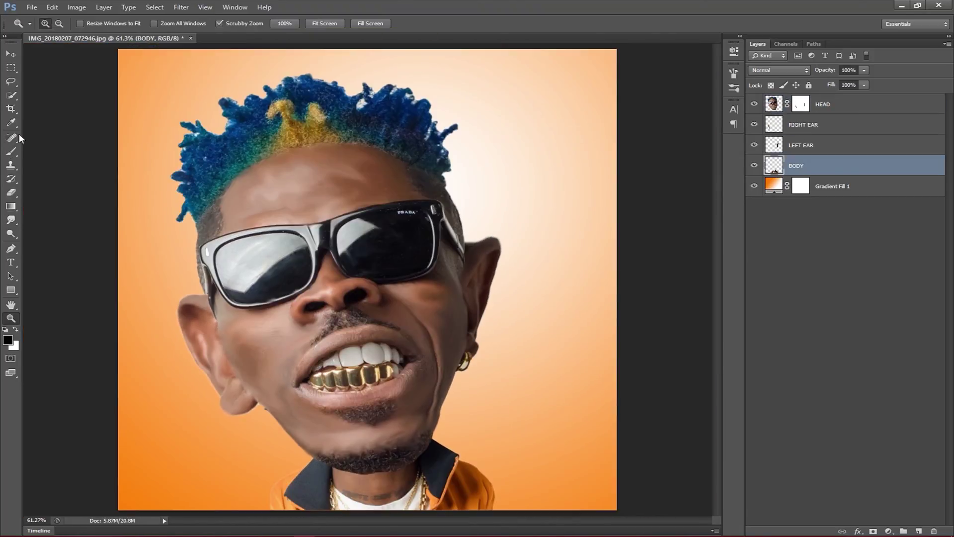
{"action": "key", "text": "r"}
{"action": "key", "text": "alt+bracketright"}
{"action": "key", "text": "alt+bracketright"}
{"action": "key", "text": "alt+bracketright"}
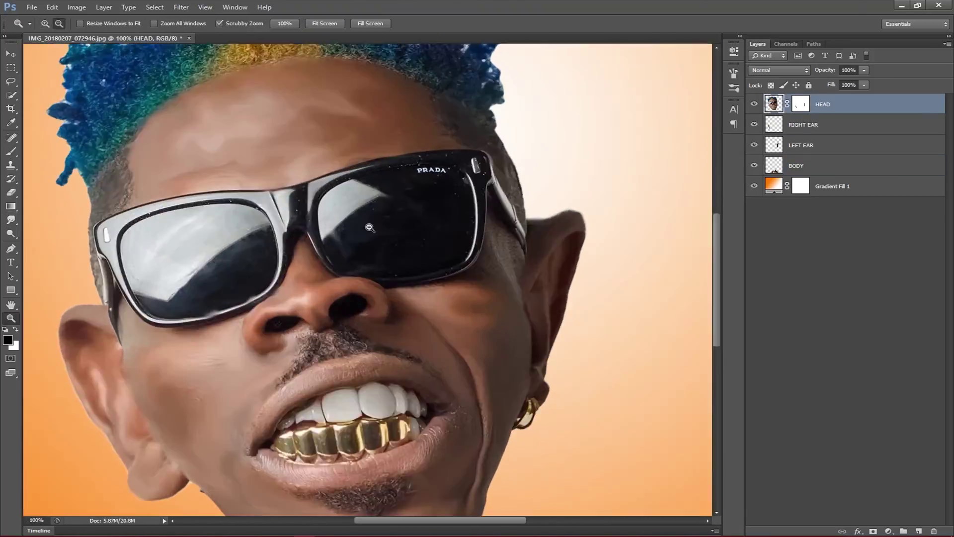